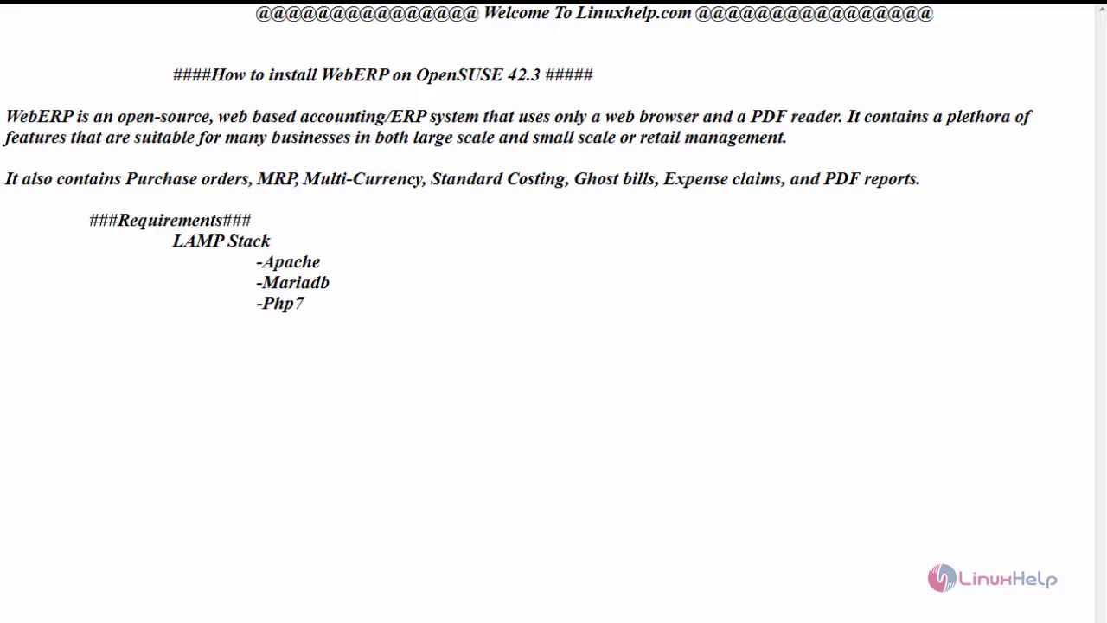
# Step: Unlock the session and list the home folder contents with ll
pyautogui.click(363, 289)
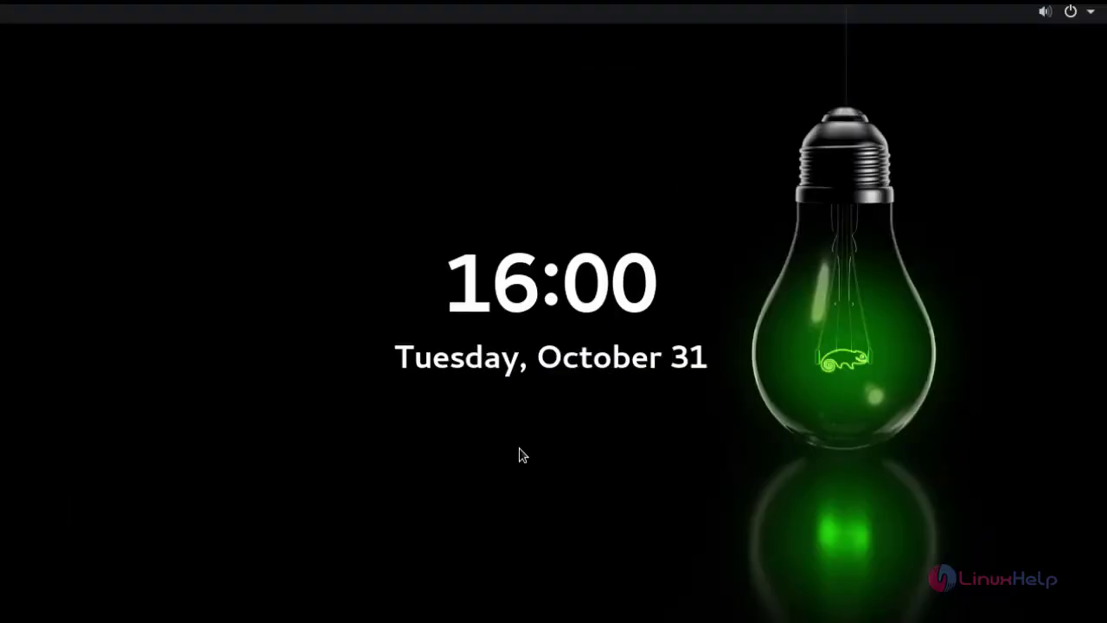
pyautogui.moveTo(521, 452); pyautogui.dragTo(484, 252)
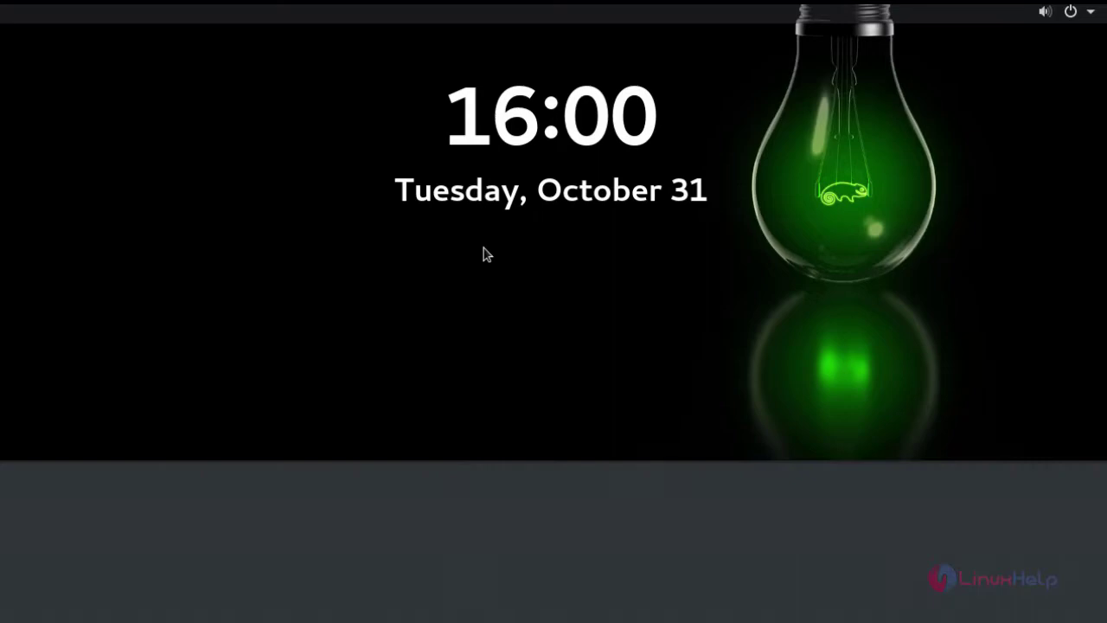
pyautogui.write('***')
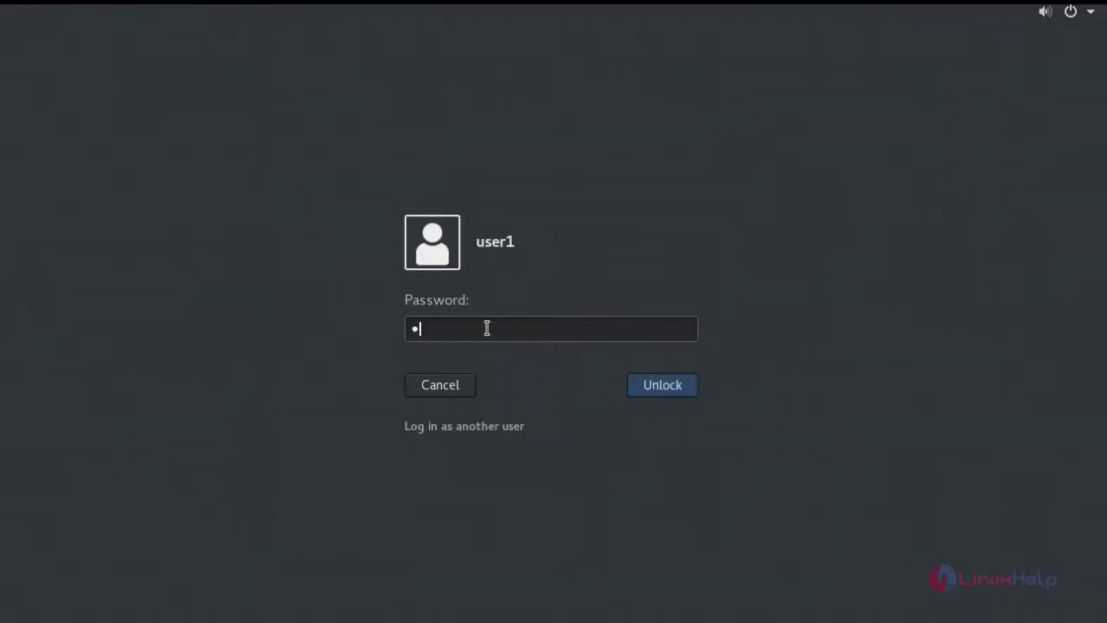
pyautogui.press('Return')
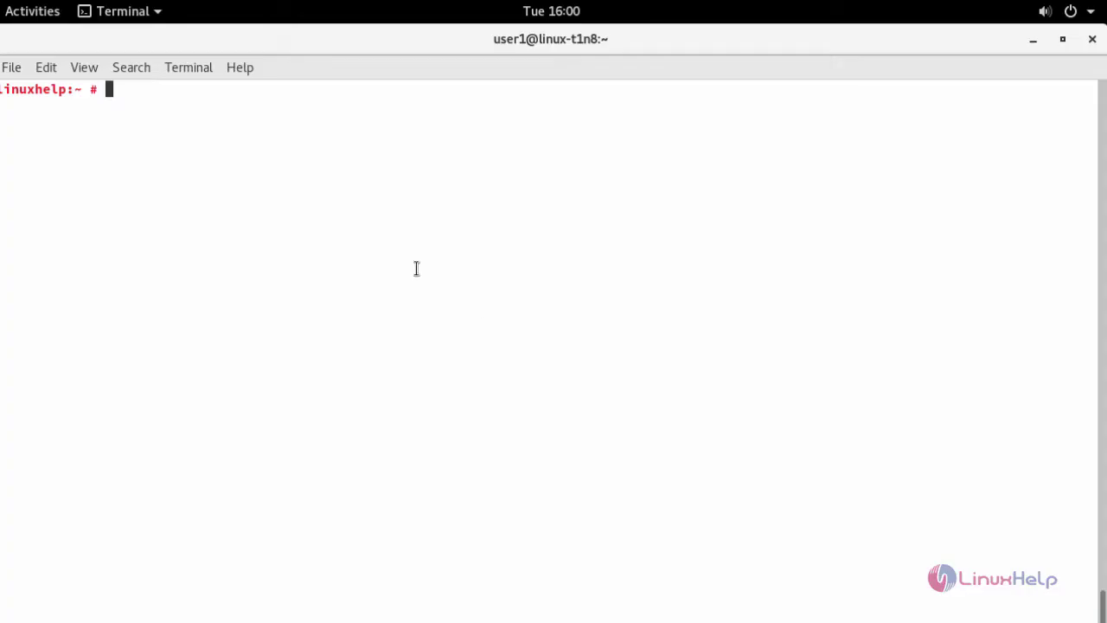
pyautogui.write('ll')
pyautogui.press('Return')
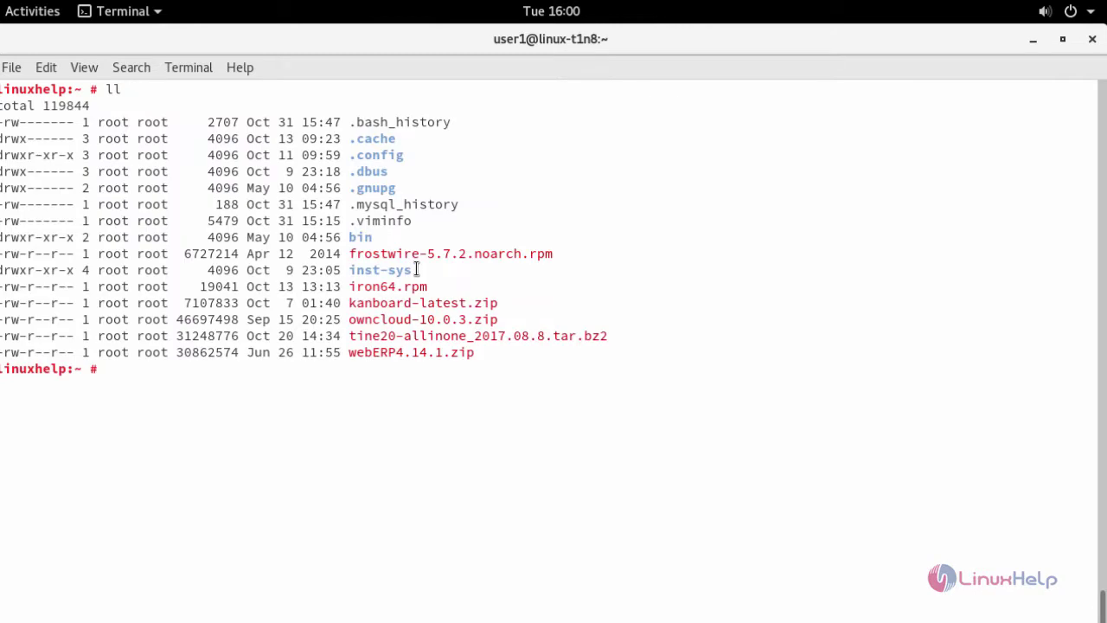
# Step: Extract webERP4.14.1.zip into /srv/www/htdocs/ with unzip
pyautogui.doubleClick(413, 353)
pyautogui.middleClick(283, 374)
pyautogui.hotkey('ctrl', 'l')
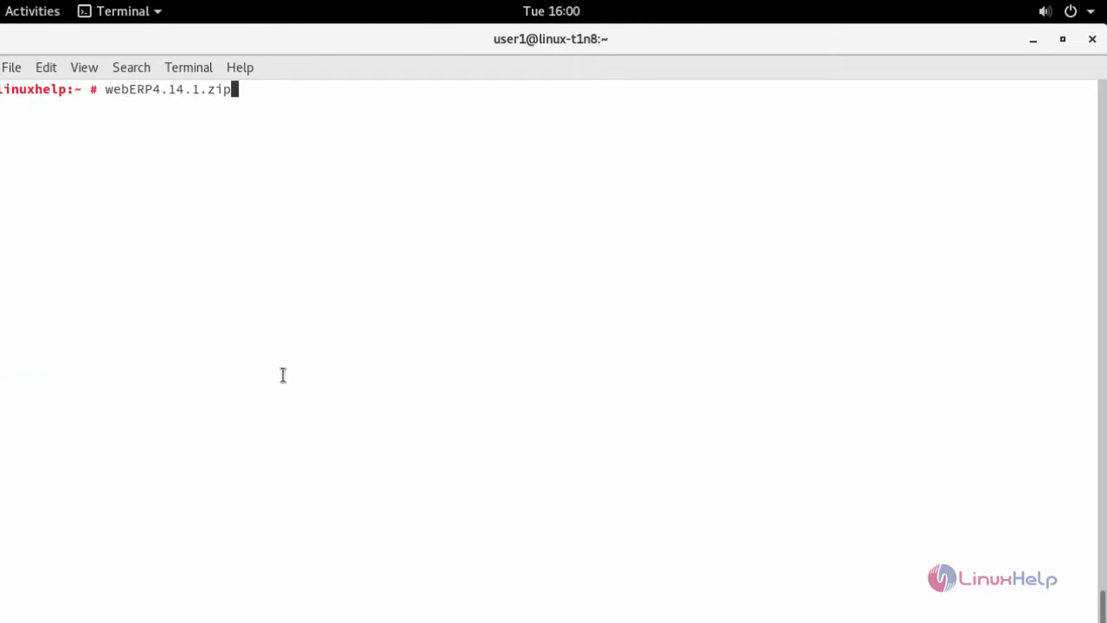
pyautogui.hotkey('ctrl', 'a')
pyautogui.write('unzip')
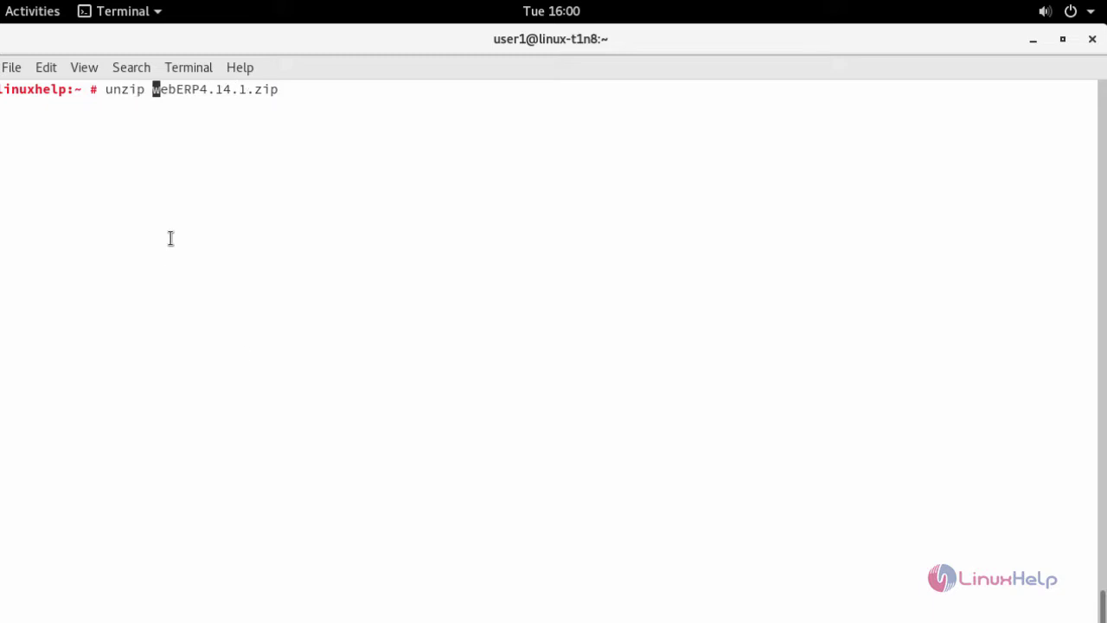
pyautogui.hotkey('ctrl', 'e')
pyautogui.write('-d /srv/www/')
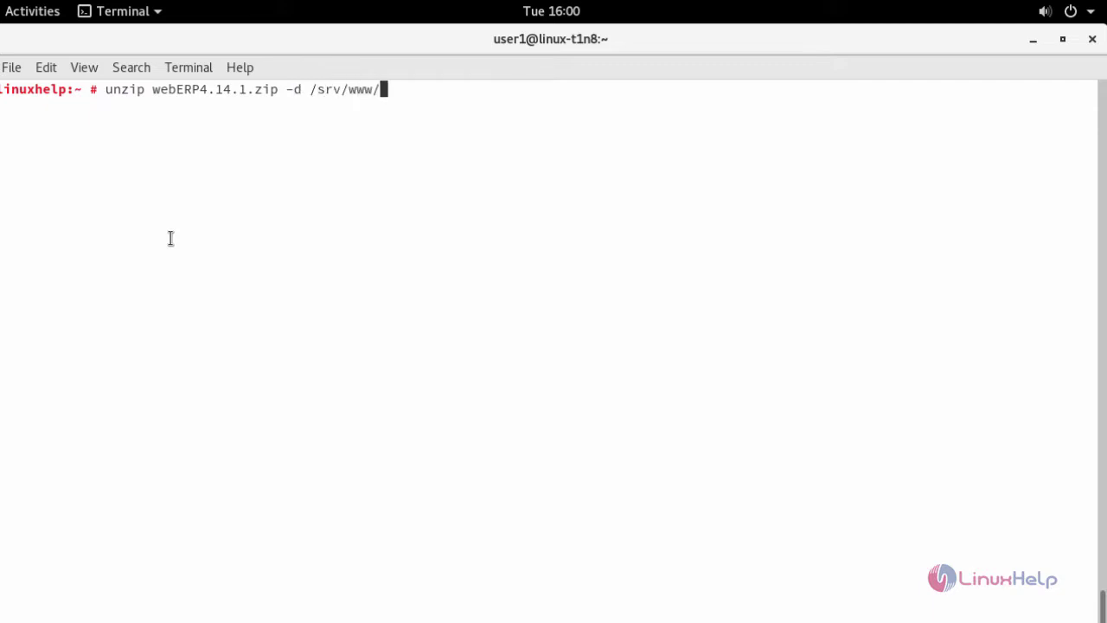
pyautogui.write('h')
pyautogui.press('Tab')
pyautogui.press('Return')
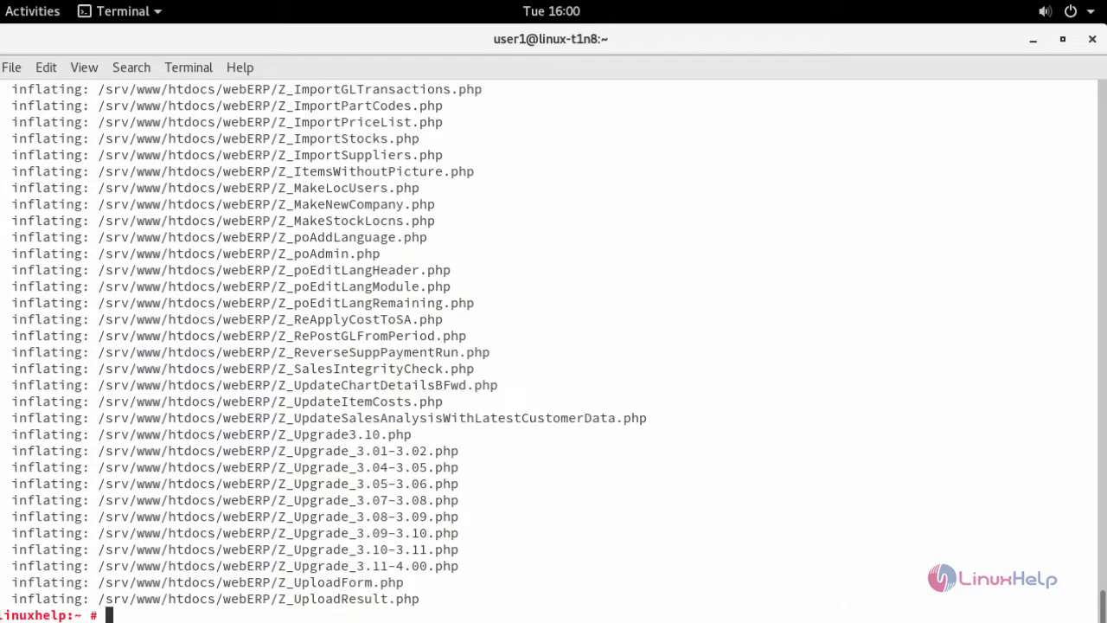
# Step: Change into /srv/www/htdocs/ and list its contents, showing the webERP folder
pyautogui.hotkey('ctrl', 'l')
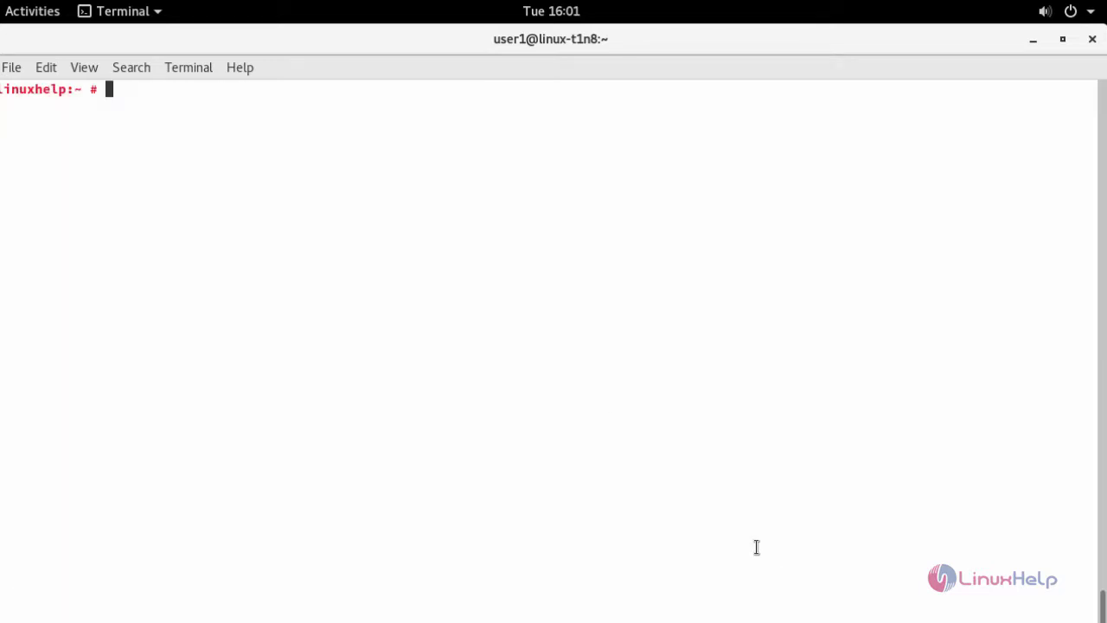
pyautogui.write('cd /srv/www/htdocs/')
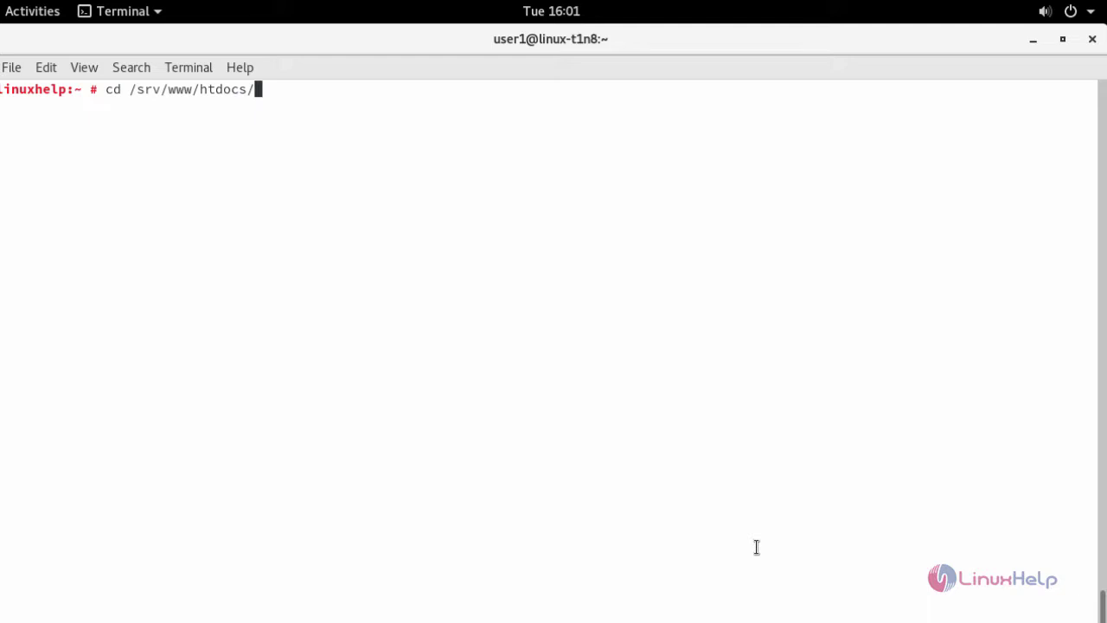
pyautogui.press('Return')
pyautogui.write('ll')
pyautogui.press('Return')
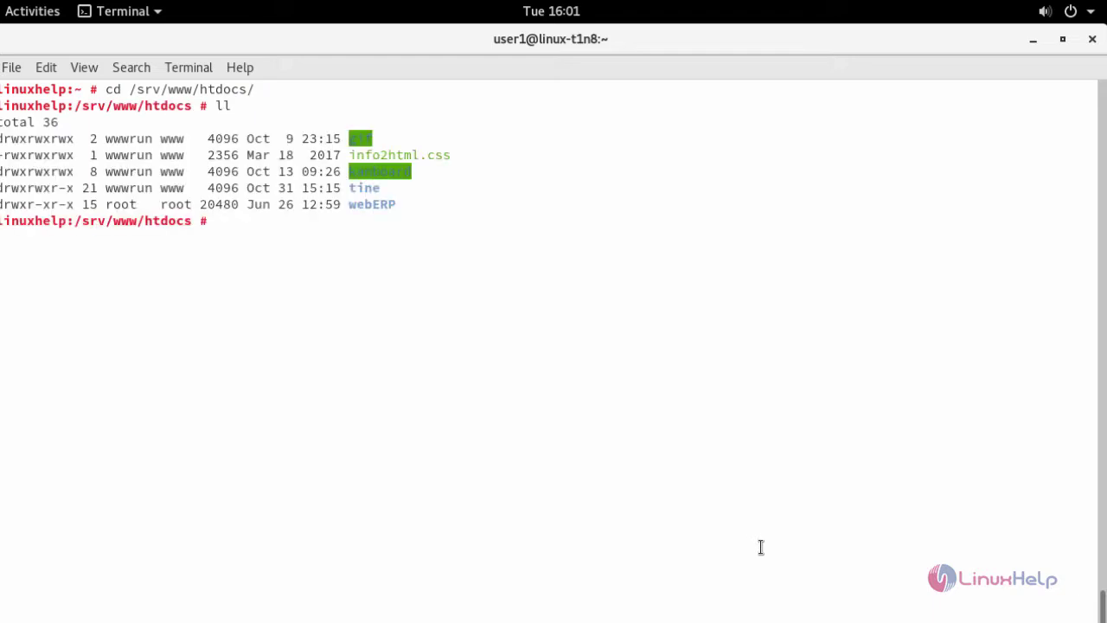
pyautogui.doubleClick(372, 204)
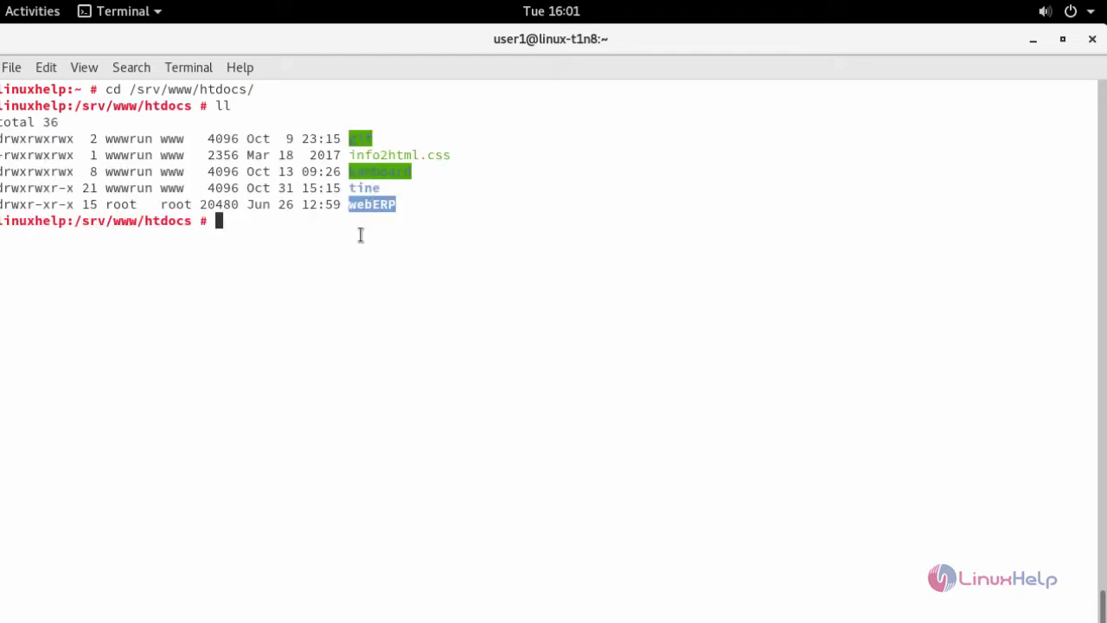
pyautogui.middleClick(361, 234)
pyautogui.hotkey('ctrl', 'l')
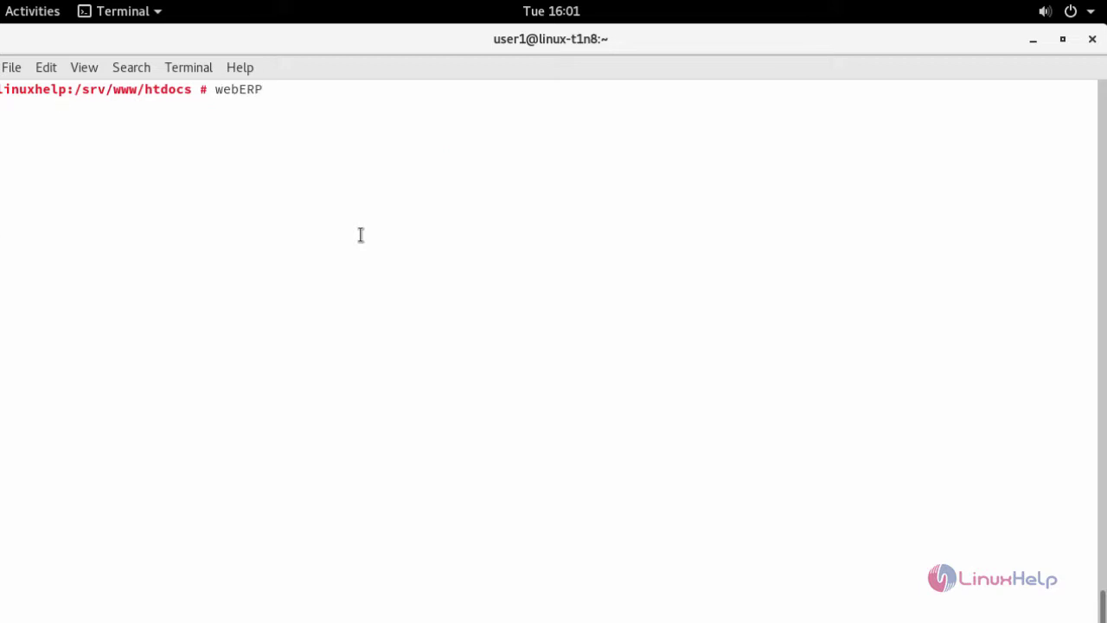
pyautogui.press('BackSpace')
pyautogui.press('BackSpace')
pyautogui.press('BackSpace')
pyautogui.press('BackSpace')
pyautogui.press('BackSpace')
pyautogui.press('BackSpace')
# Step: Recursively set /srv/www/htdocs/ ownership to wwwrun:www and permissions to 775
pyautogui.write('chown -R www')
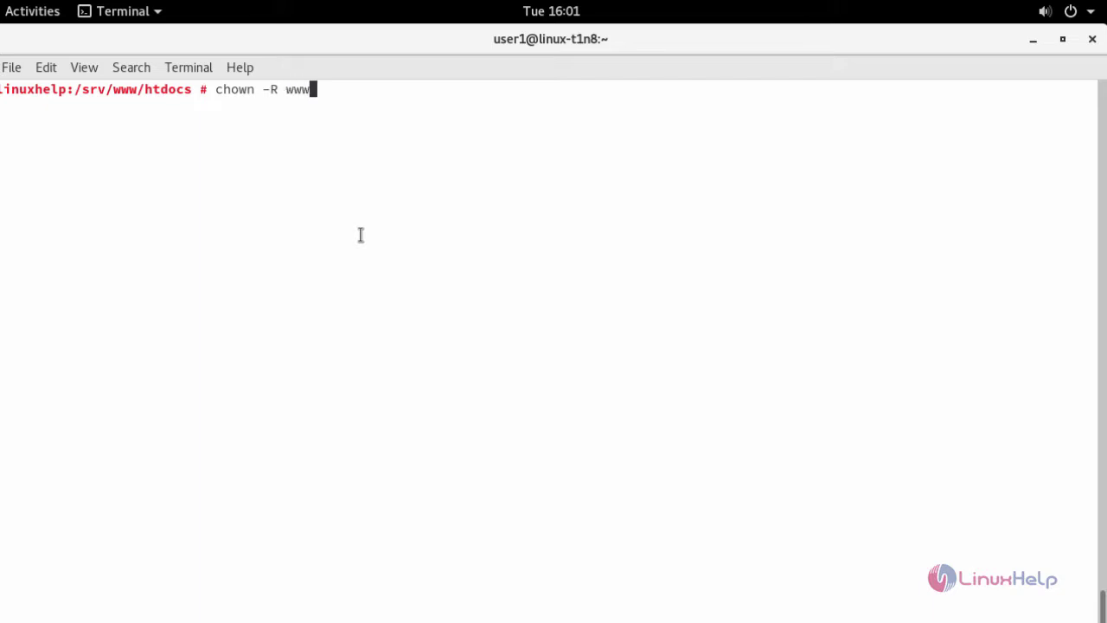
pyautogui.write('run:www /srv/')
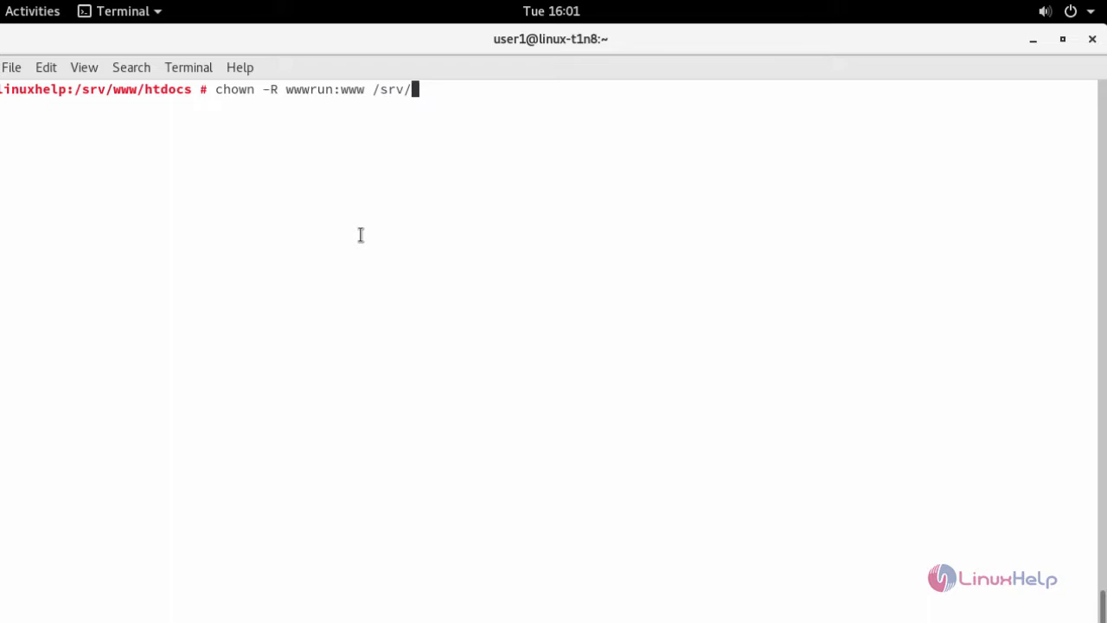
pyautogui.write('www/htdocs/')
pyautogui.press('Return')
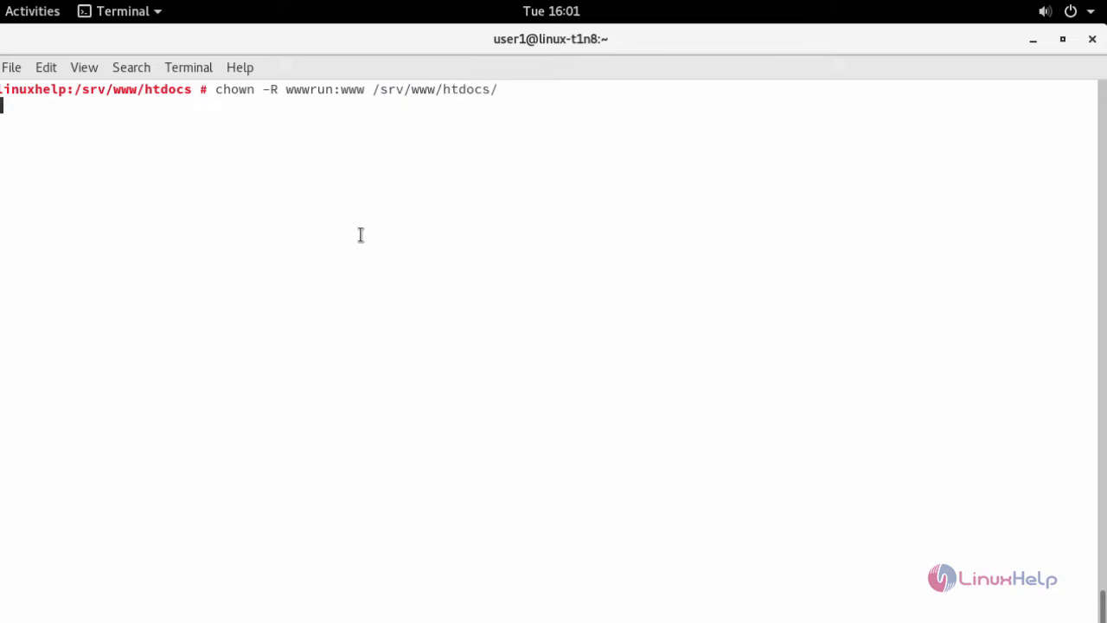
pyautogui.press('Up')
pyautogui.press('Left')
pyautogui.press('Left')
pyautogui.press('Left')
pyautogui.press('Left')
pyautogui.press('Left')
pyautogui.press('Left')
pyautogui.press('Left')
pyautogui.press('Left')
pyautogui.press('Left')
pyautogui.press('Left')
pyautogui.press('Left')
pyautogui.press('Left')
pyautogui.press('Left')
pyautogui.press('Left')
pyautogui.press('Left')
pyautogui.press('Left')
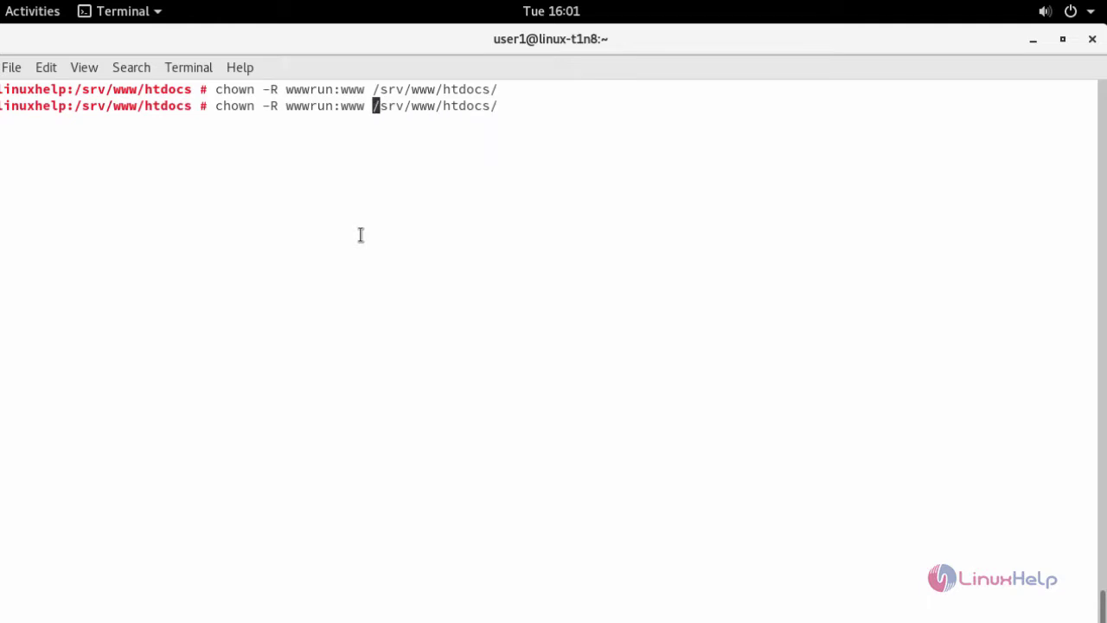
pyautogui.press('BackSpace')
pyautogui.press('BackSpace')
pyautogui.press('BackSpace')
pyautogui.press('BackSpace')
pyautogui.press('BackSpace')
pyautogui.press('BackSpace')
pyautogui.press('BackSpace')
pyautogui.press('BackSpace')
pyautogui.press('BackSpace')
pyautogui.press('BackSpace')
pyautogui.press('BackSpace')
pyautogui.press('BackSpace')
pyautogui.press('BackSpace')
pyautogui.press('BackSpace')
pyautogui.press('BackSpace')
pyautogui.press('BackSpace')
pyautogui.press('BackSpace')
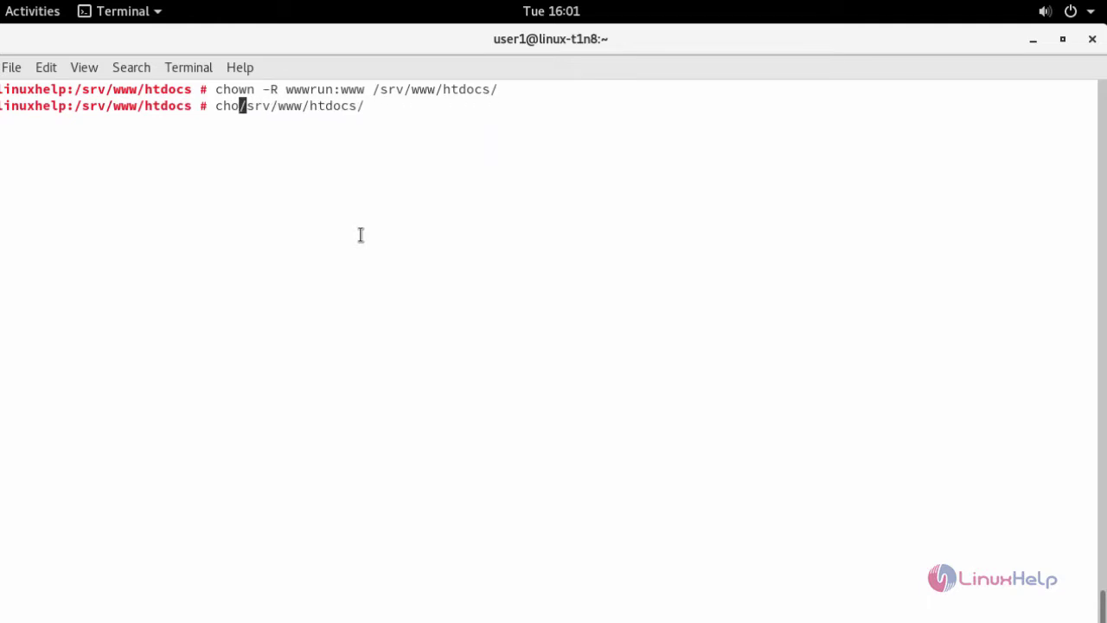
pyautogui.press('BackSpace')
pyautogui.write('mod -')
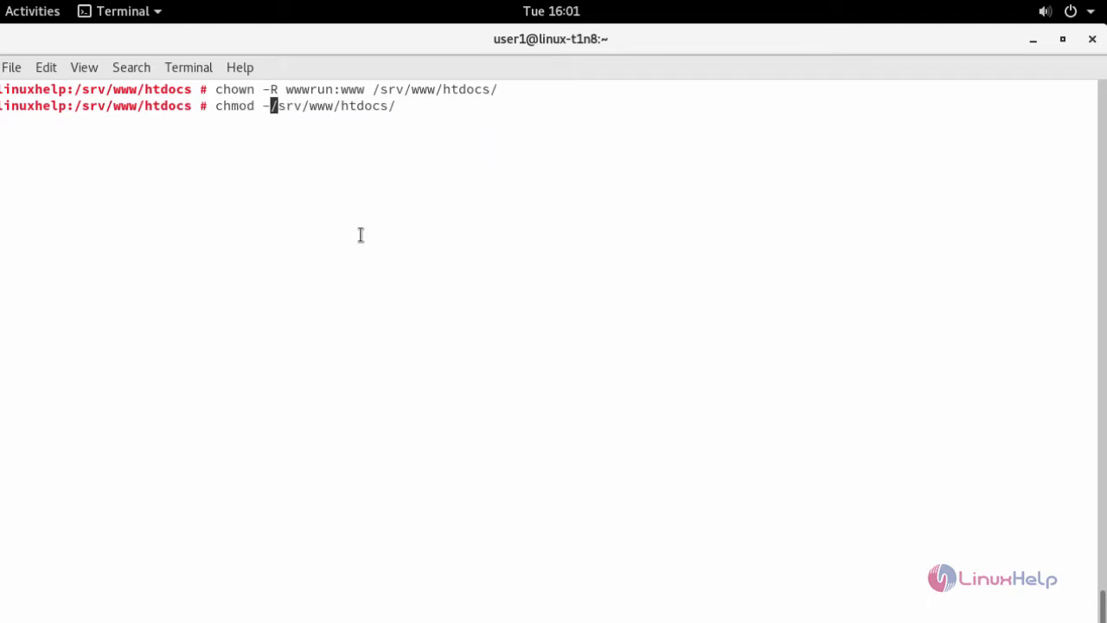
pyautogui.write('R 775')
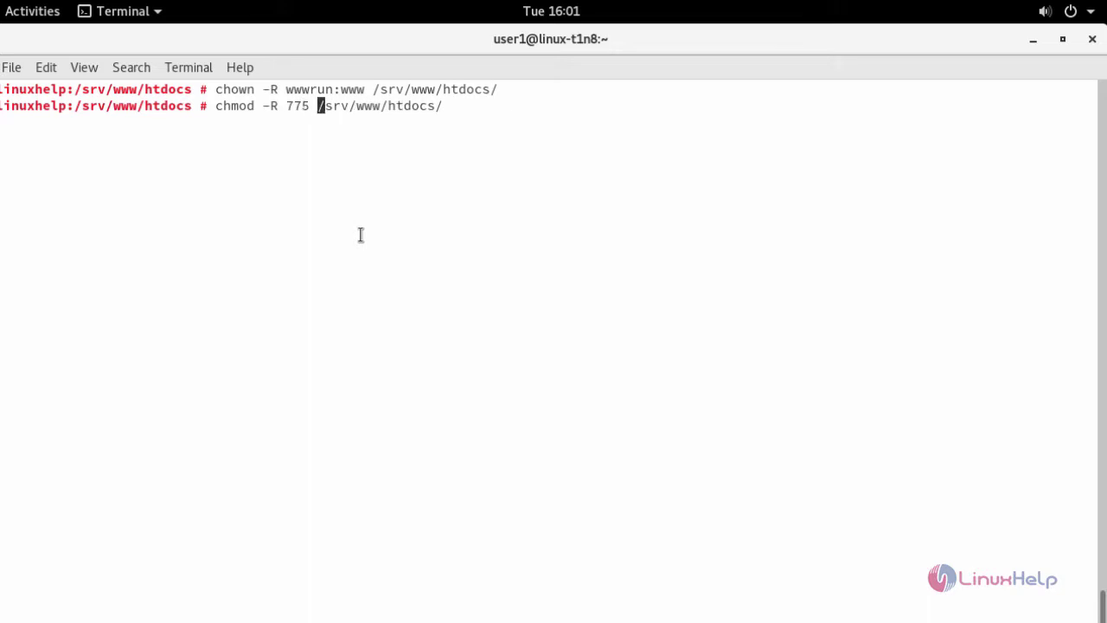
pyautogui.press('Return')
pyautogui.hotkey('ctrl', 'l')
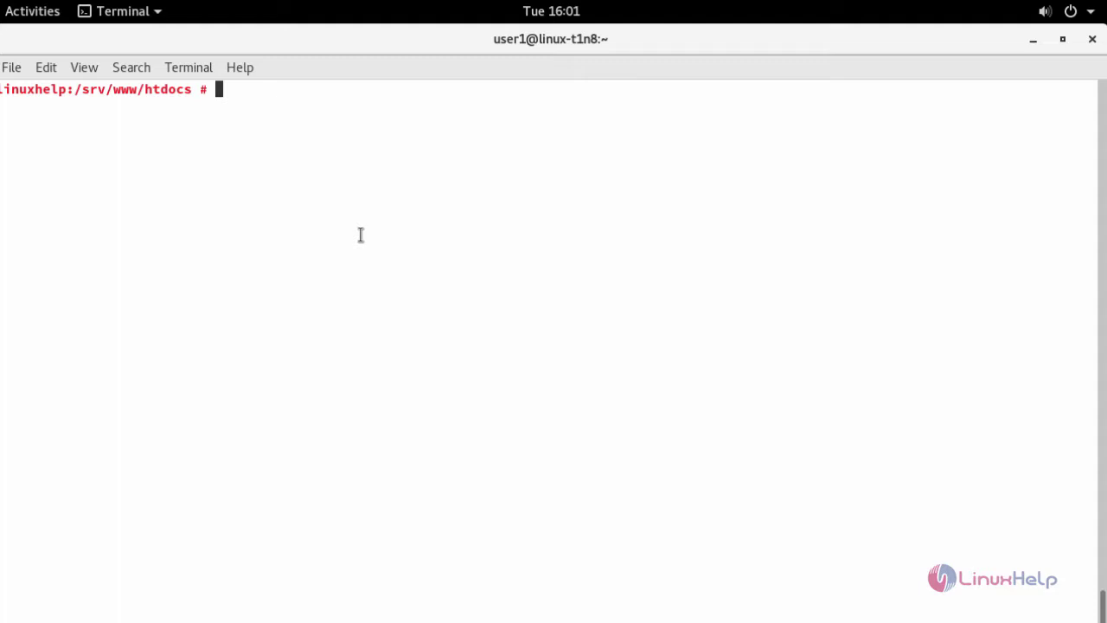
pyautogui.write('vim /etc/')
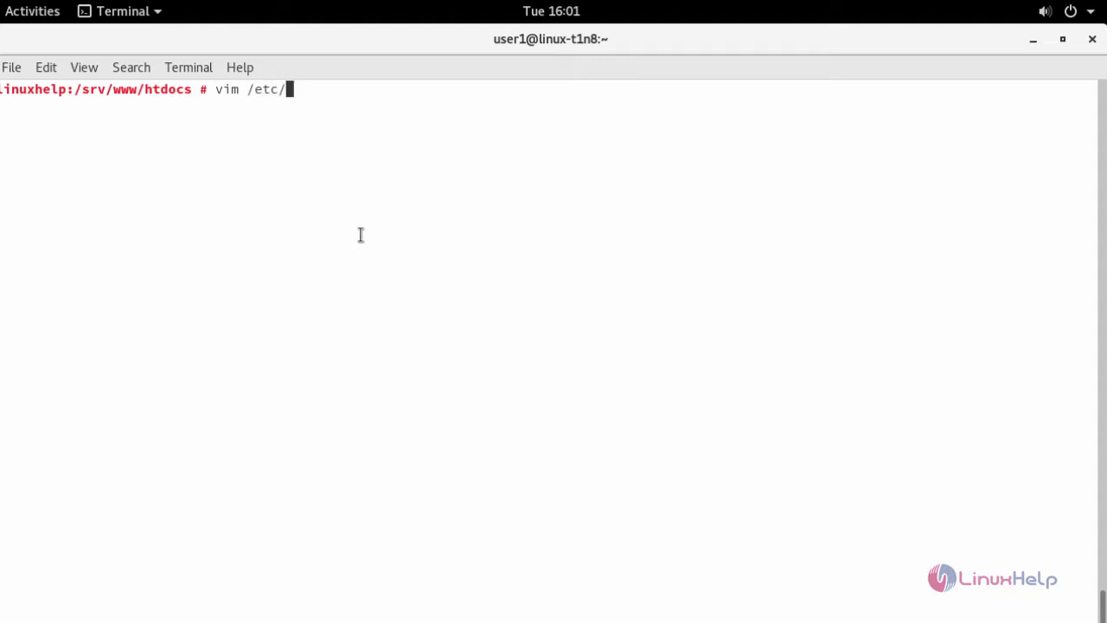
pyautogui.write('apache2/co')
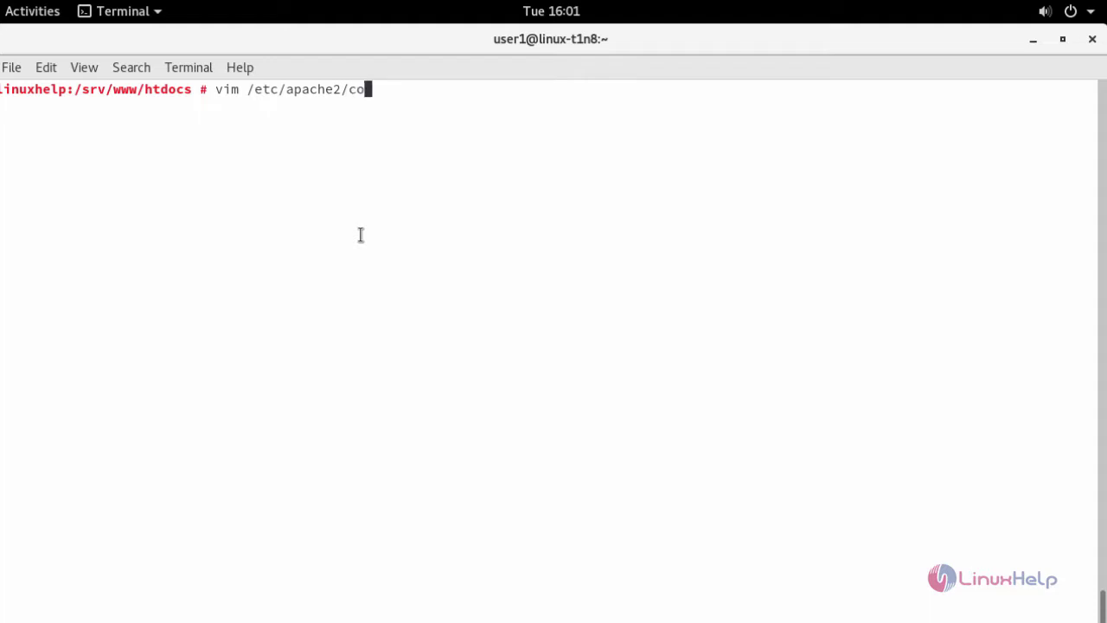
pyautogui.press('Tab')
pyautogui.write('web.conf')
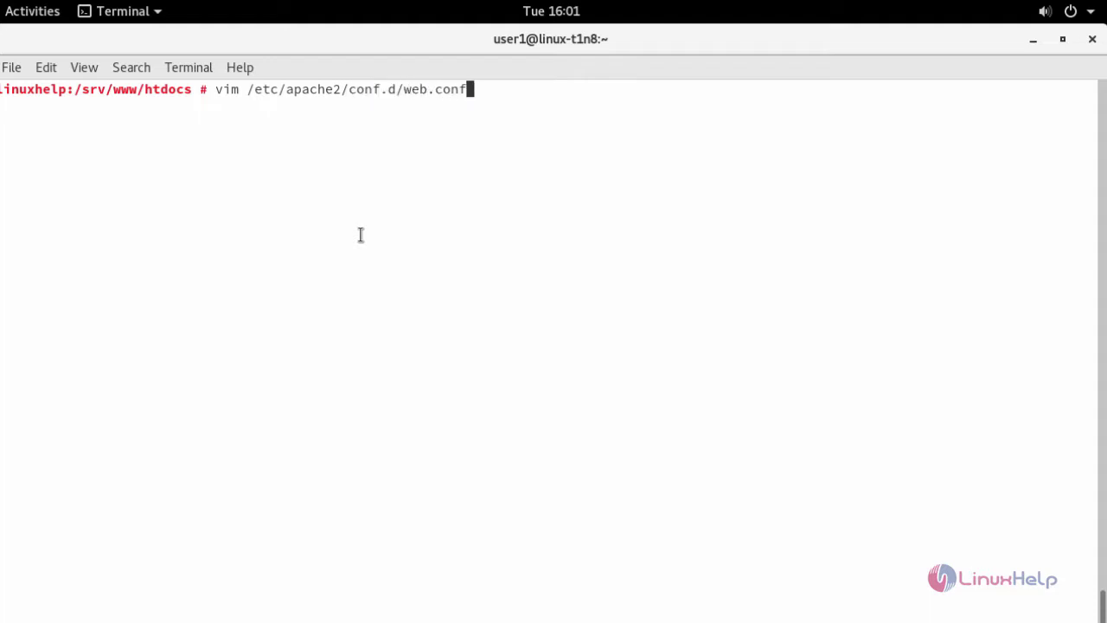
pyautogui.press('Return')
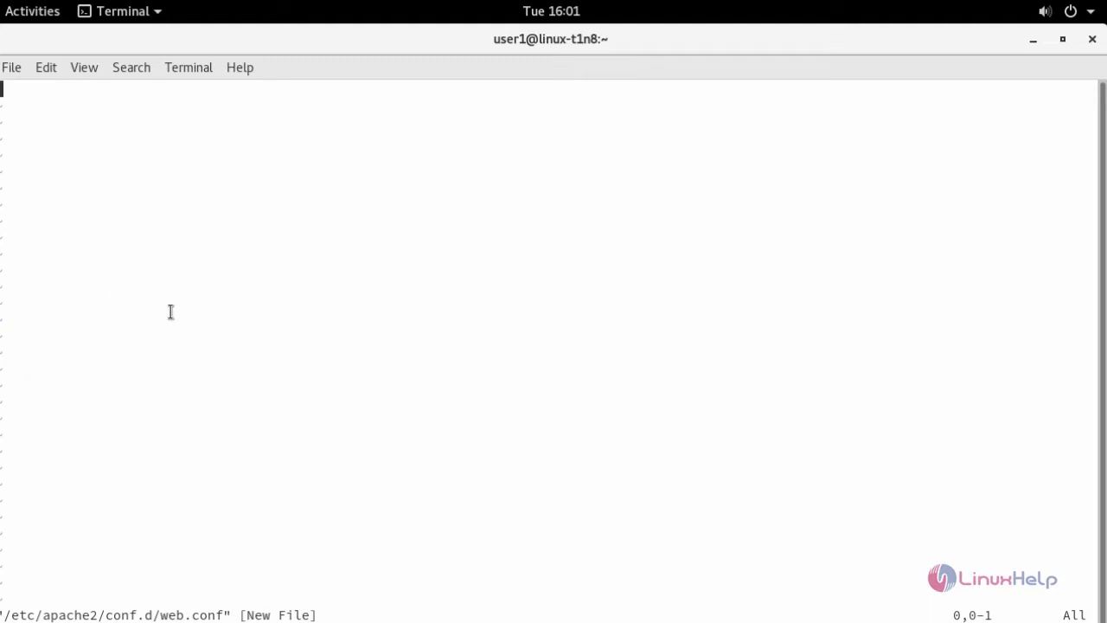
pyautogui.press('i')
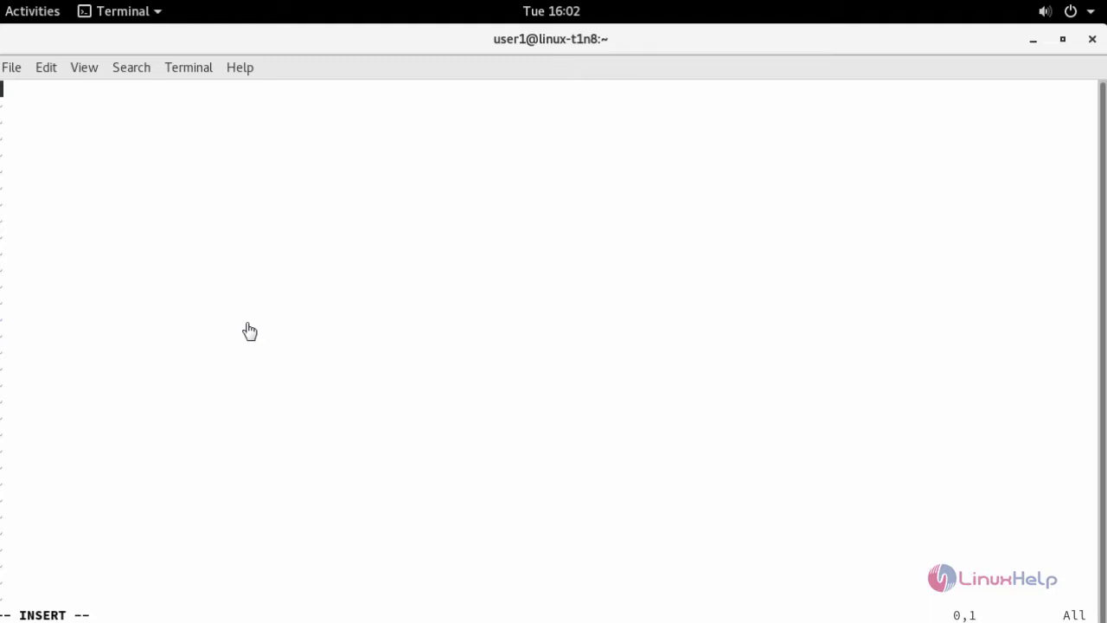
pyautogui.write('<VirtualHost *:80> DocumentRoot "/srv/www/htdocs" ServerName www.linuxhelp1.com <Directory "/srv/www/htdocs/"> DirectoryIndex index.php Options FollowSymLinks AllowOverride All Require all granted </Directory> </VirtualHost>')
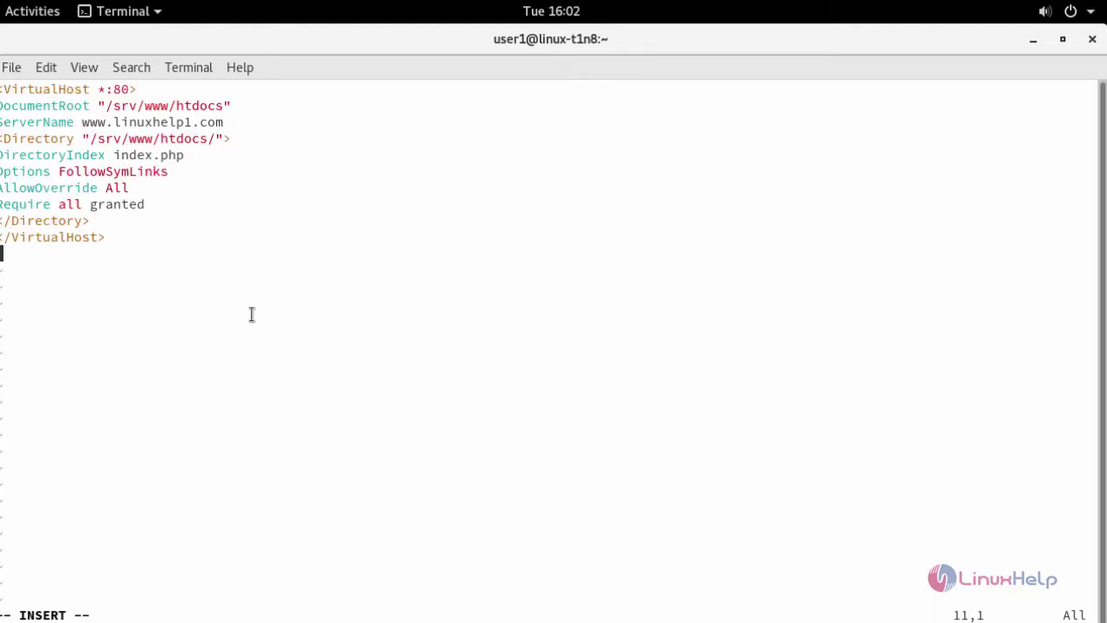
pyautogui.press('Escape')
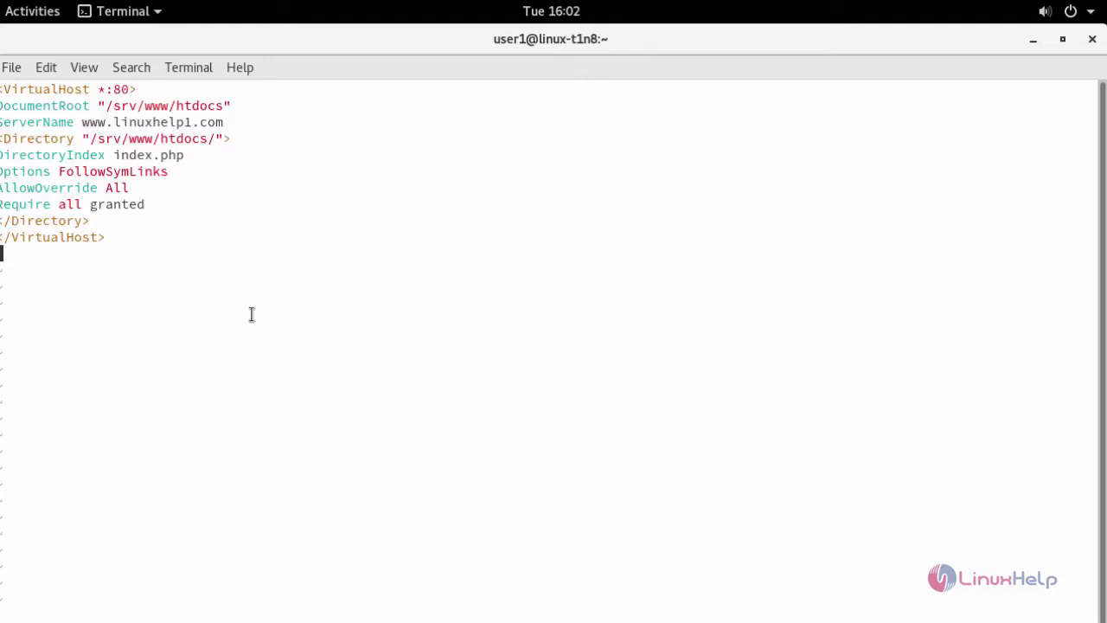
pyautogui.write(':wq')
pyautogui.press('Return')
# Step: Restart Apache with systemctl restart apache
pyautogui.hotkey('ctrl', 'l')
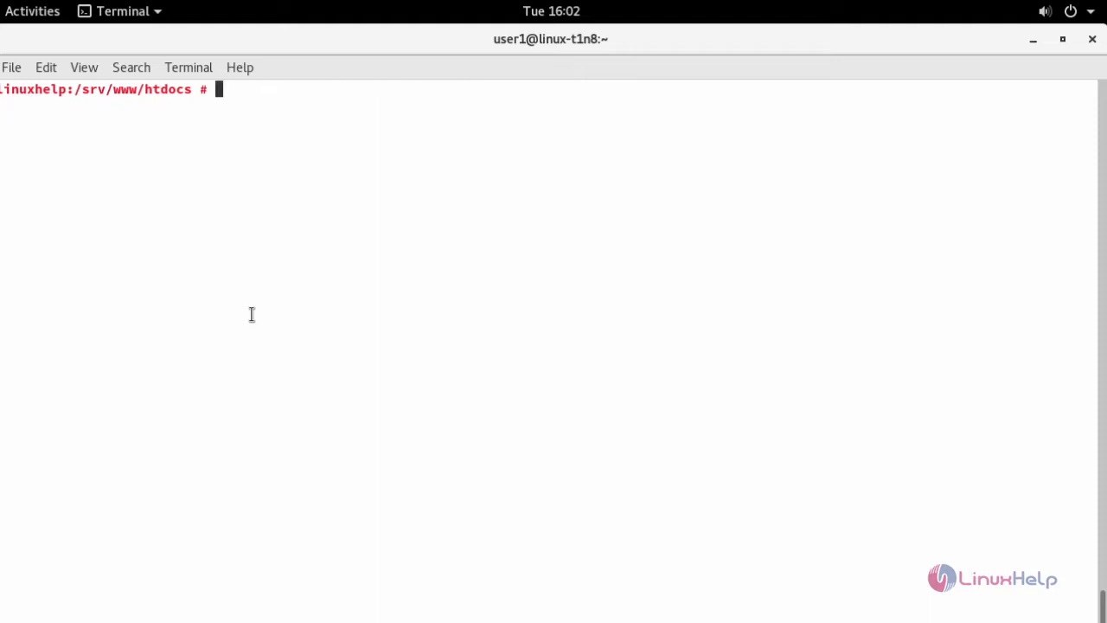
pyautogui.write('systemctl resta')
pyautogui.press('BackSpace')
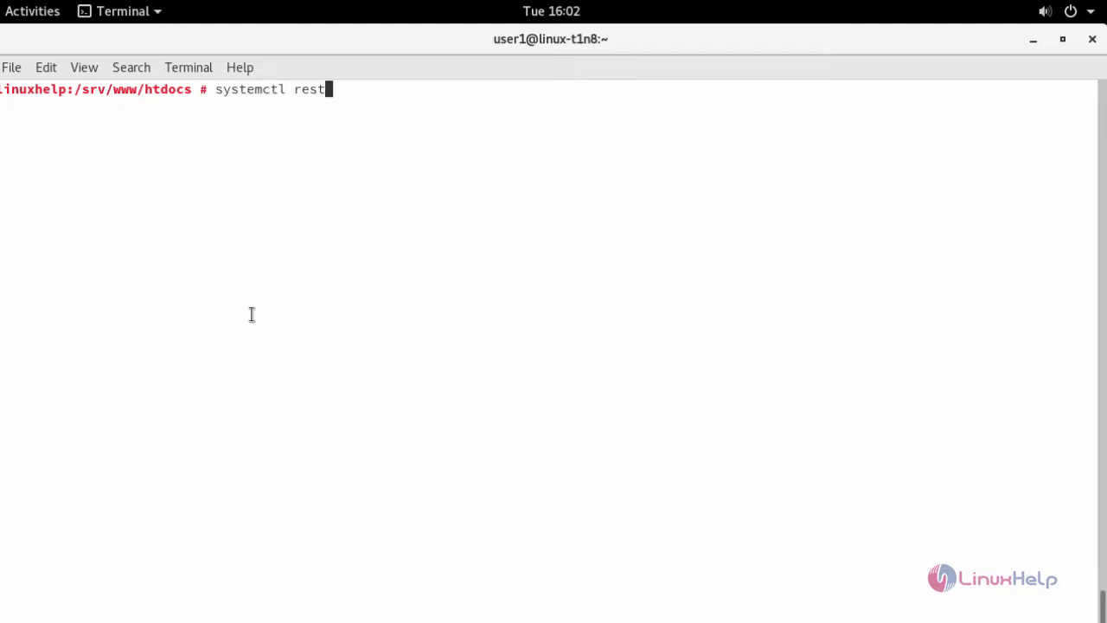
pyautogui.write('art apache')
pyautogui.press('Return')
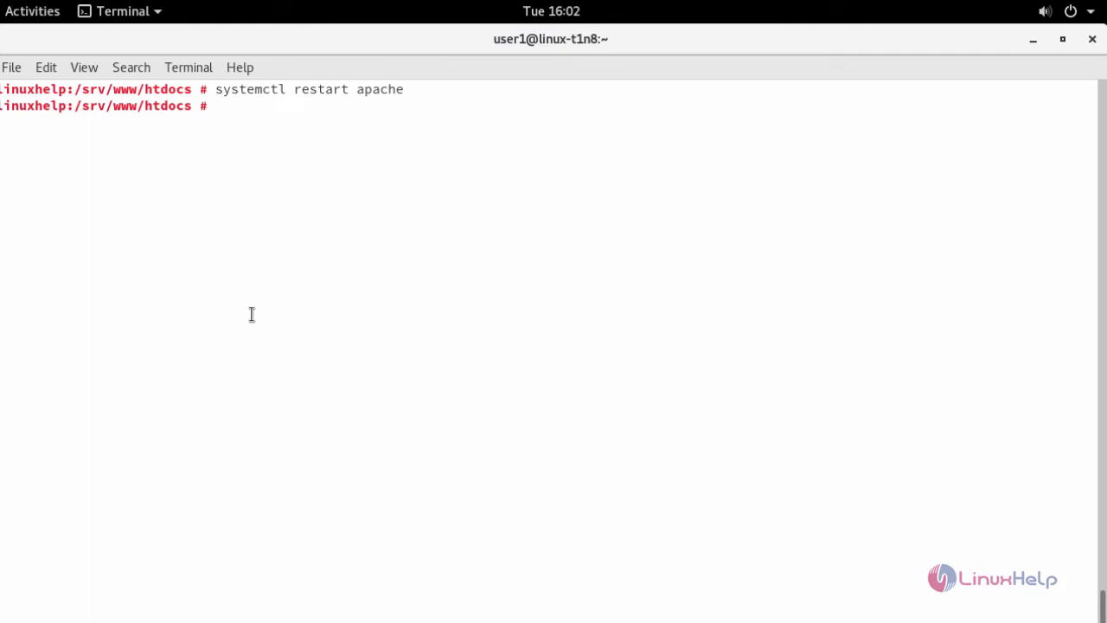
pyautogui.hotkey('ctrl', 'l')
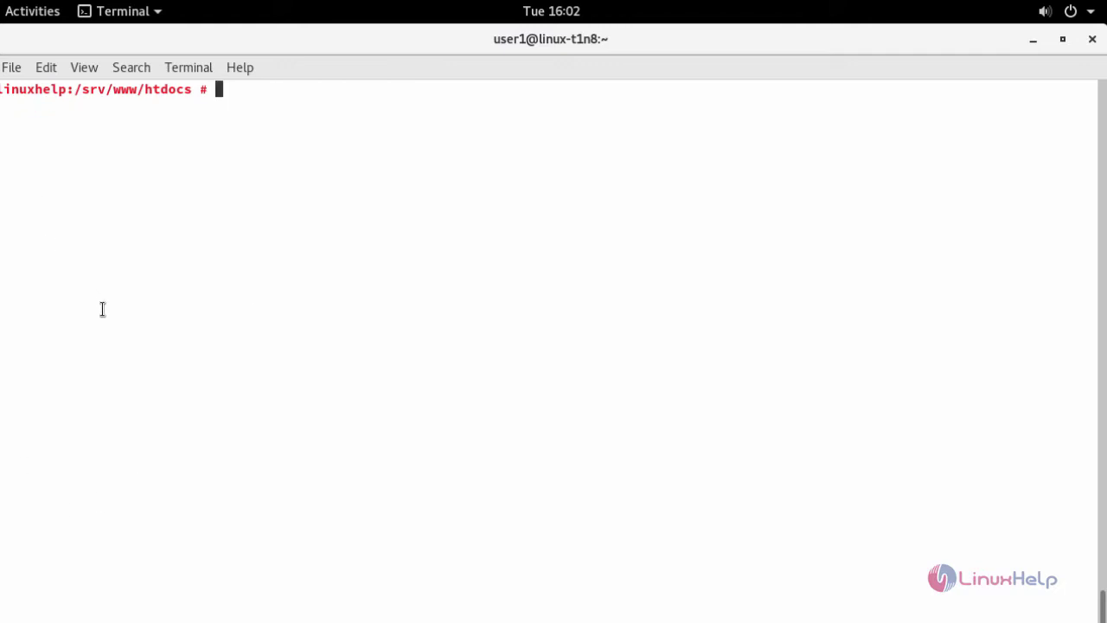
pyautogui.click(35, 18)
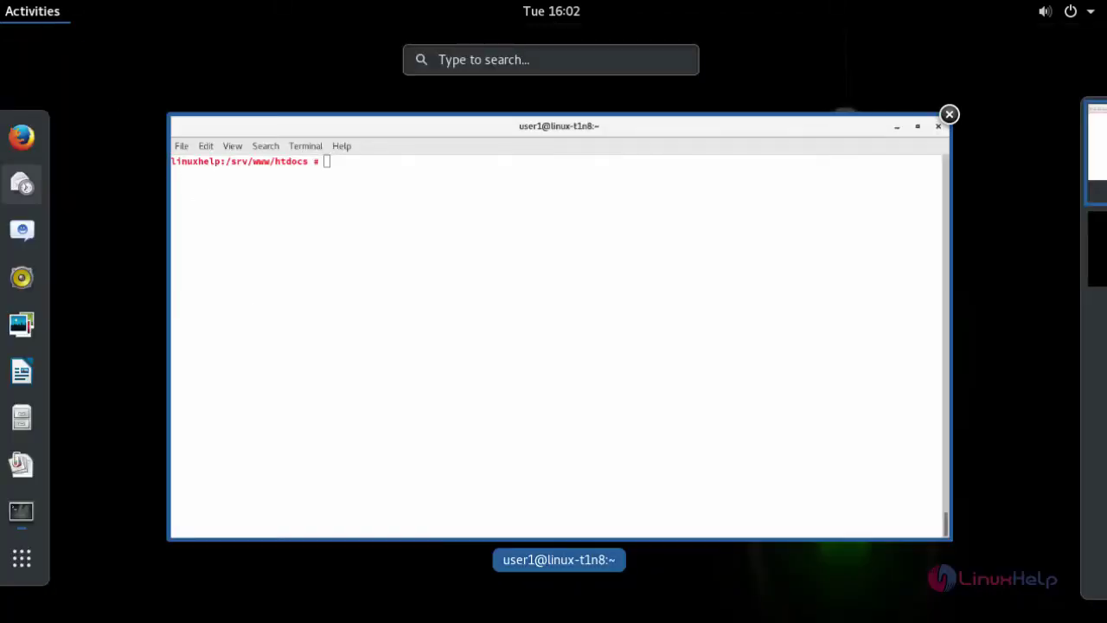
pyautogui.click(20, 139)
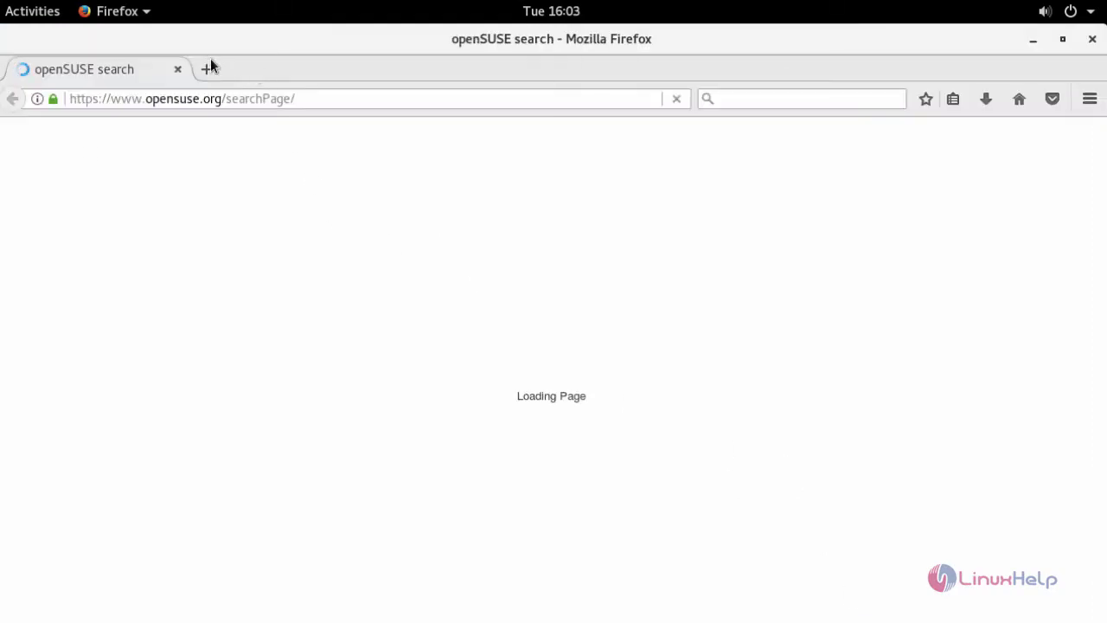
pyautogui.click(207, 69)
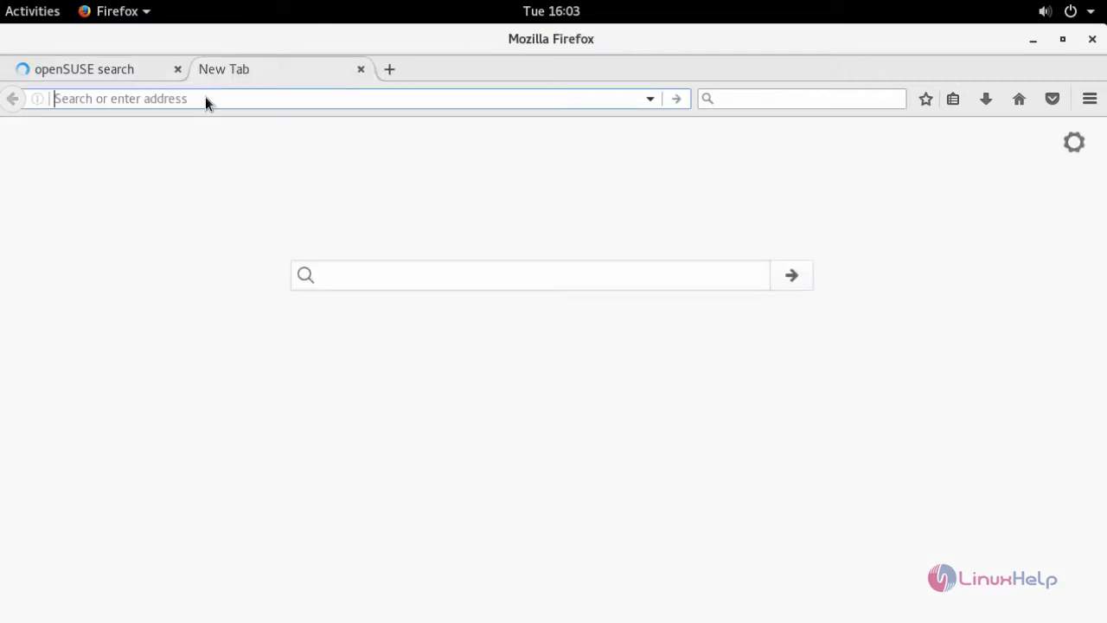
pyautogui.write('www')
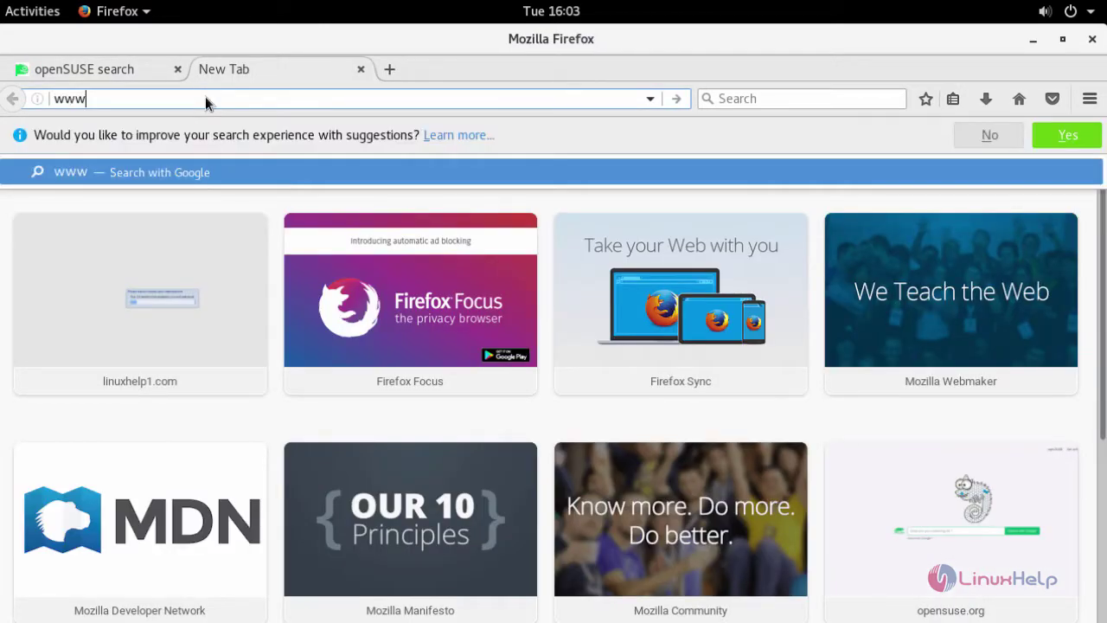
pyautogui.write('.l')
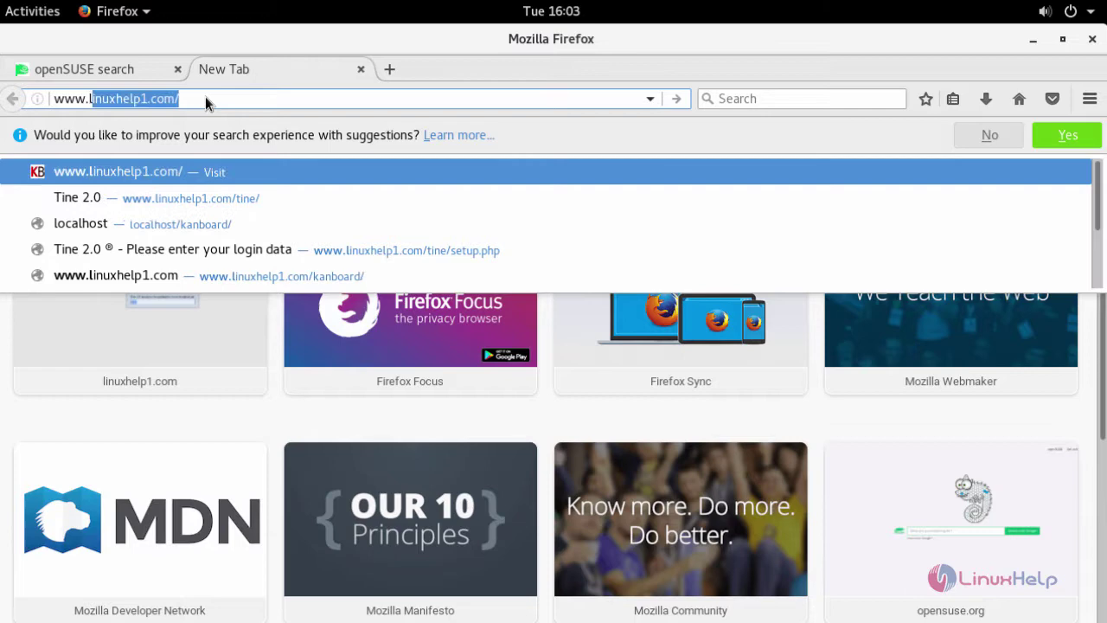
pyautogui.write('inuxhelp1.')
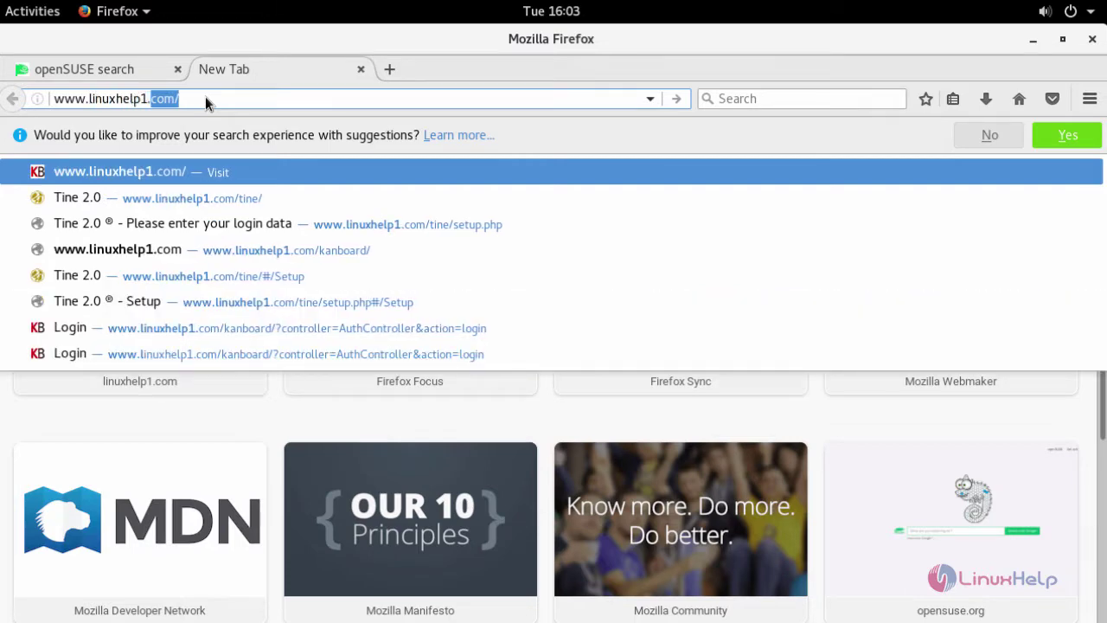
pyautogui.write('com/')
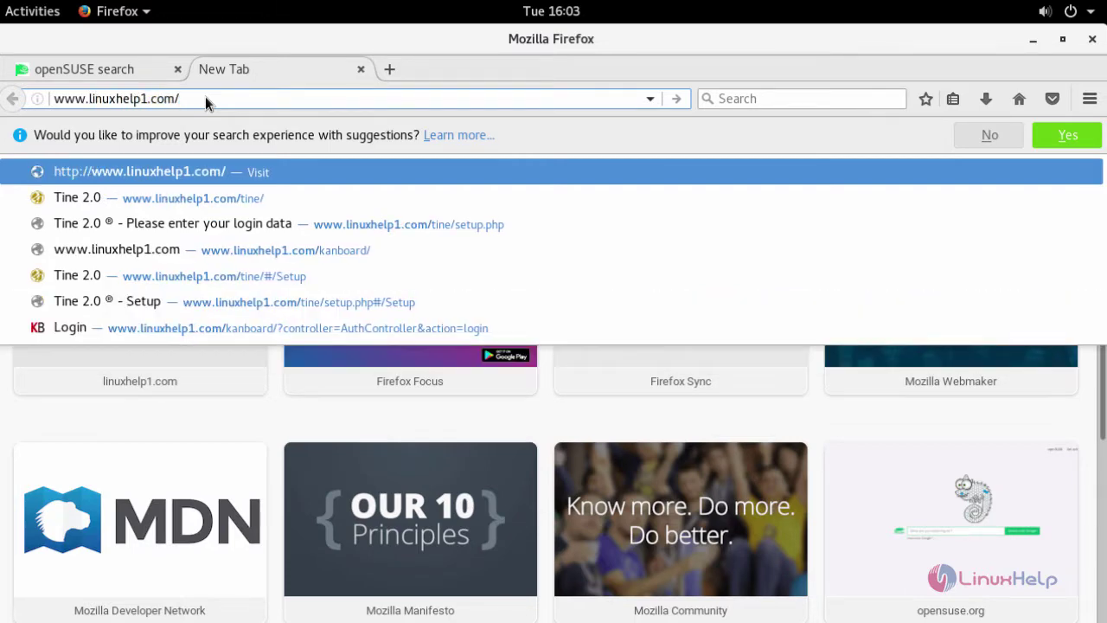
# Step: In the terminal, list htdocs and copy the webERP folder name
pyautogui.click(34, 10)
pyautogui.click(225, 207)
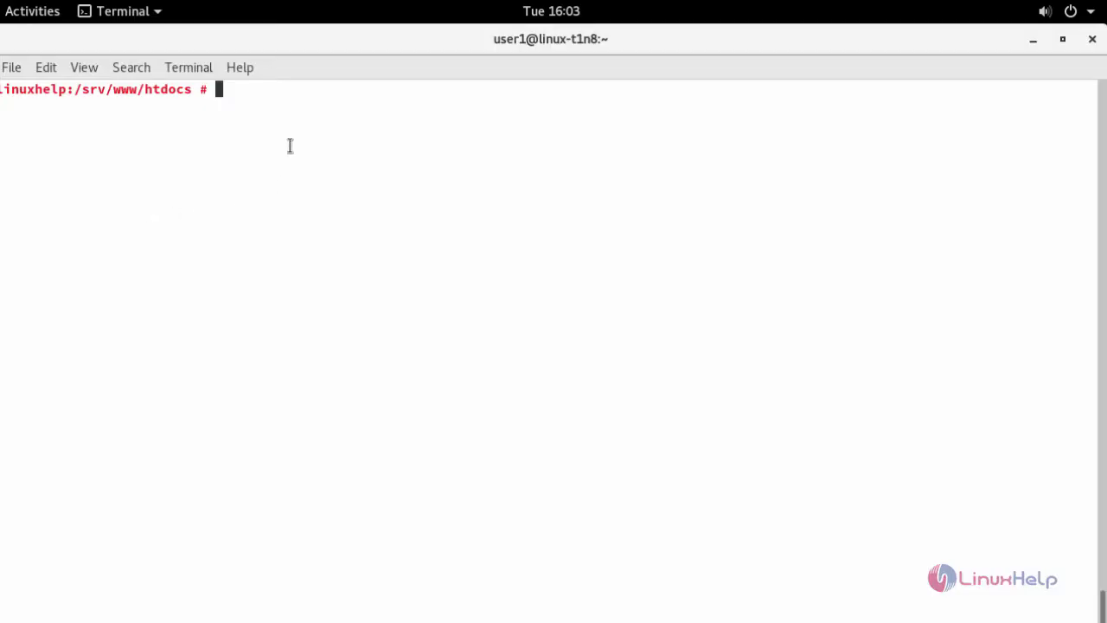
pyautogui.write('ll')
pyautogui.press('Return')
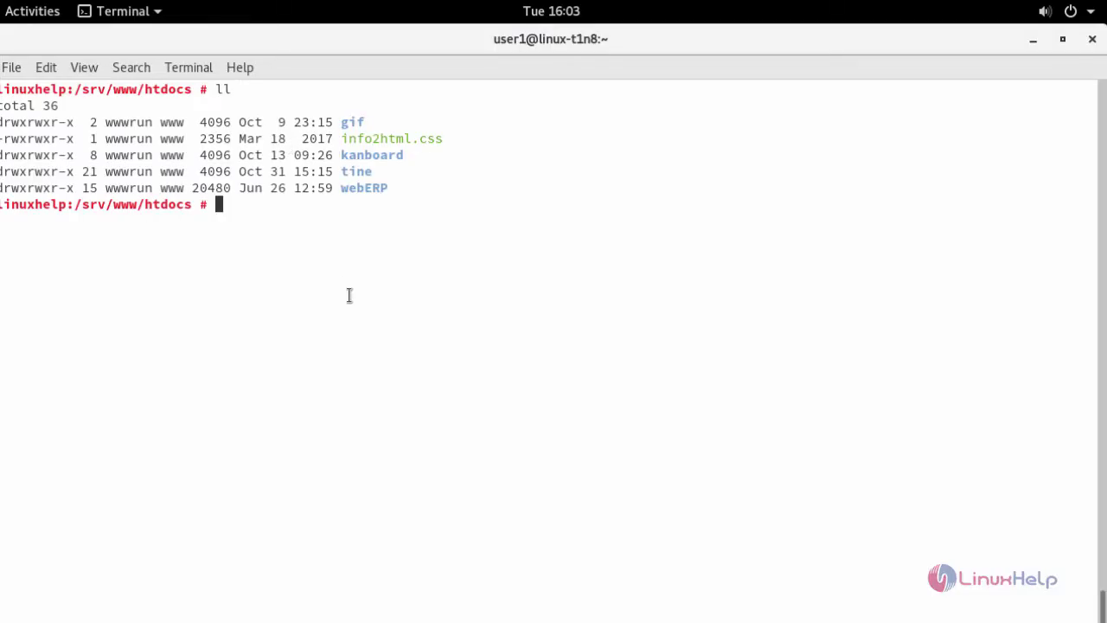
pyautogui.doubleClick(351, 194)
pyautogui.rightClick(350, 194)
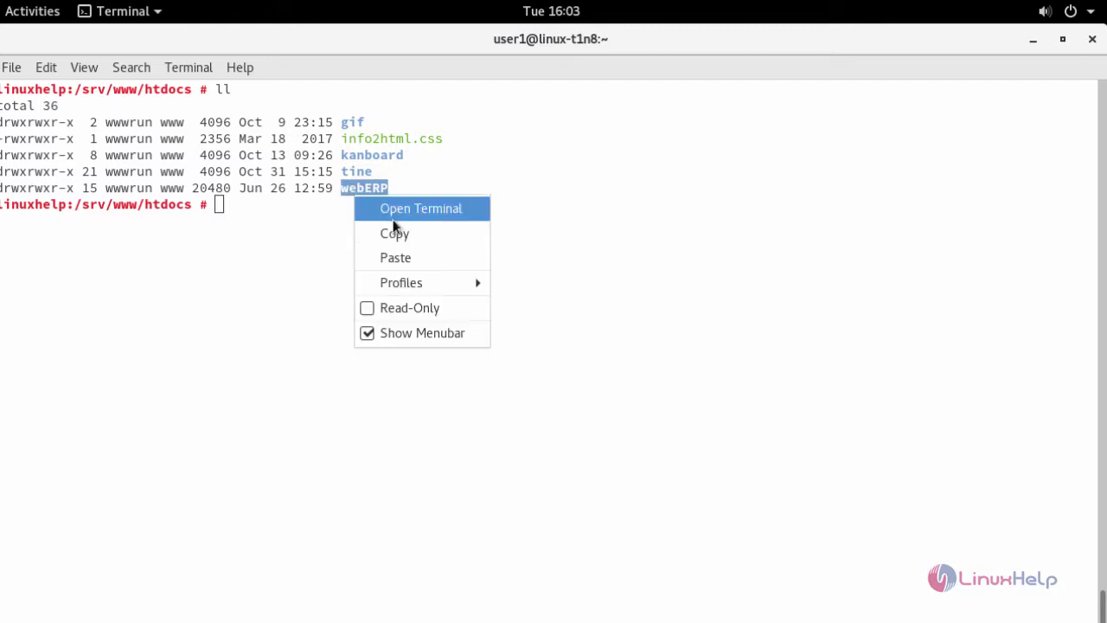
pyautogui.click(395, 232)
pyautogui.click(32, 11)
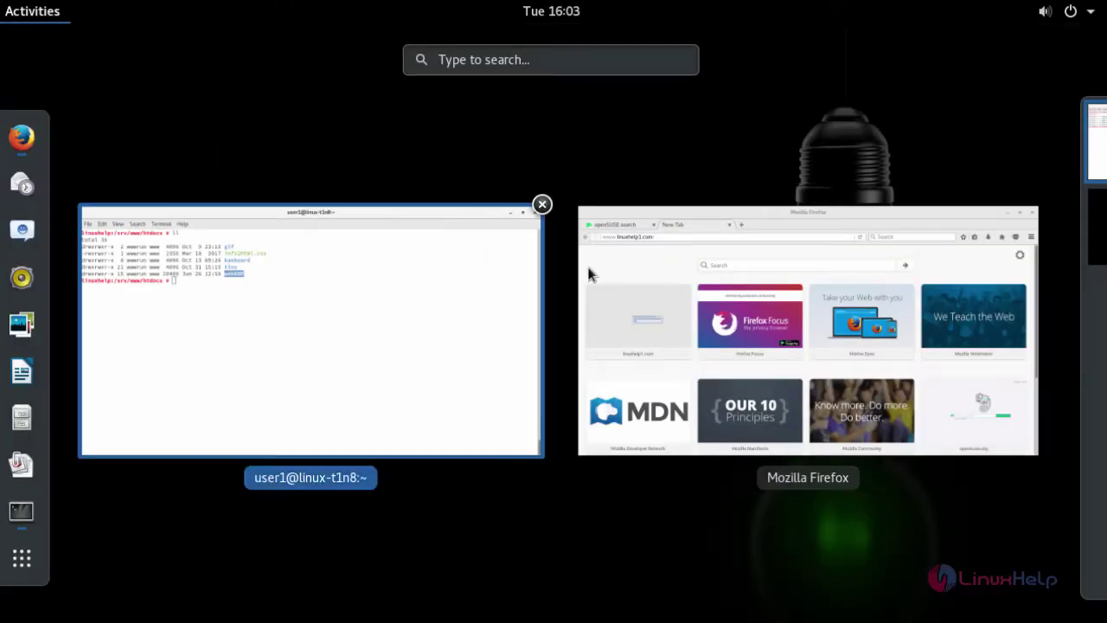
pyautogui.click(588, 271)
pyautogui.click(193, 100)
pyautogui.hotkey('ctrl', 'v')
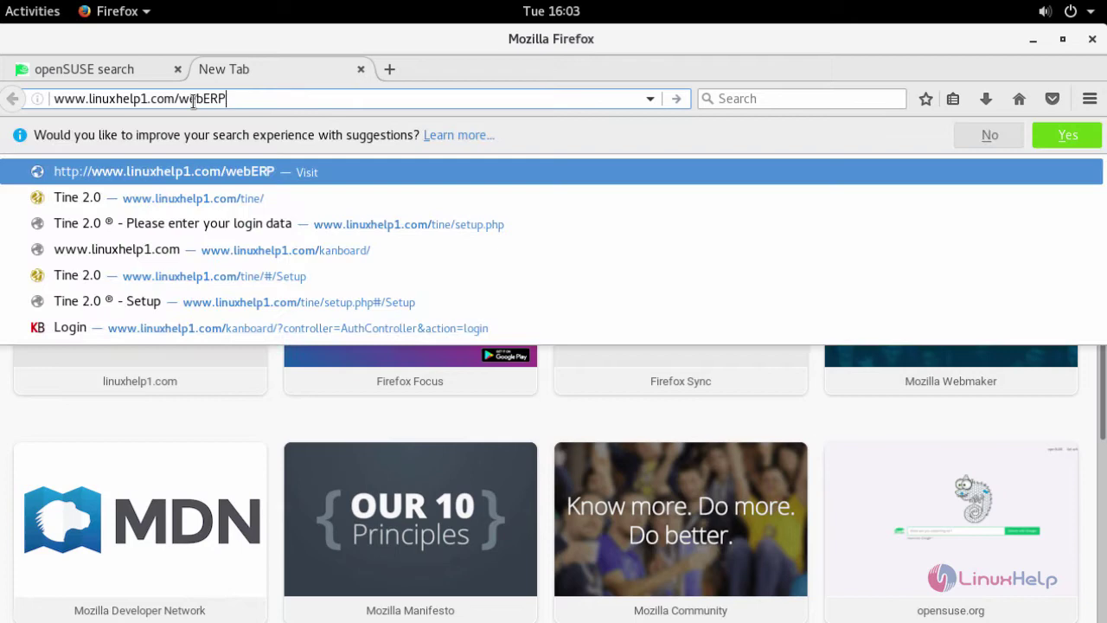
pyautogui.press('Return')
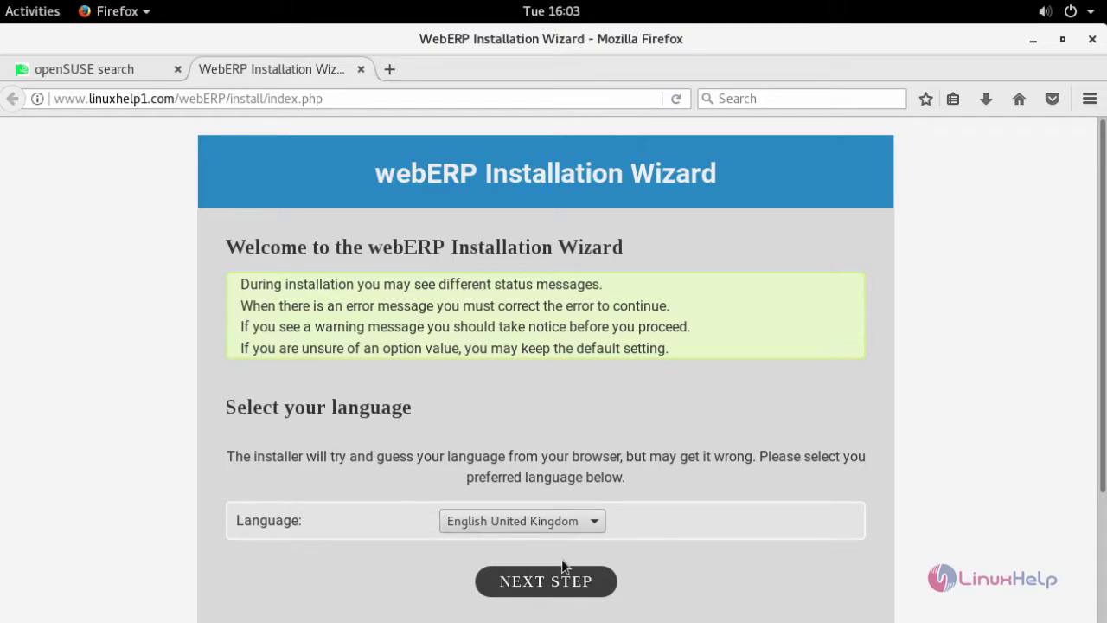
# Step: Keep English United Kingdom, then submit MySQL settings: localhost, database weberp, root with its password
pyautogui.scroll(-3, 561, 558)
pyautogui.click(549, 422)
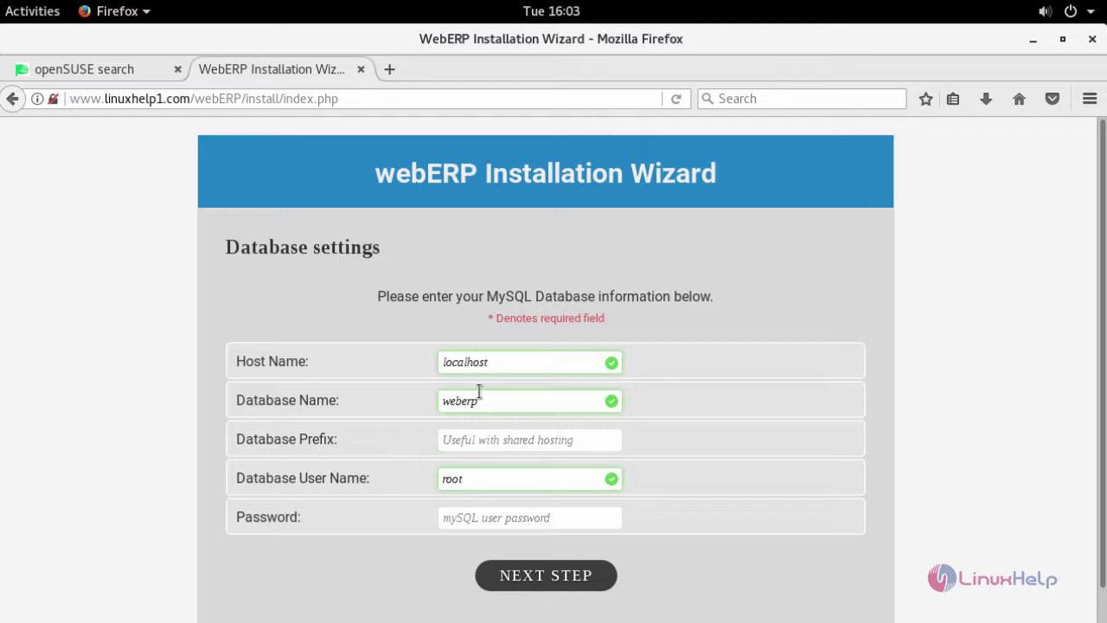
pyautogui.click(508, 398)
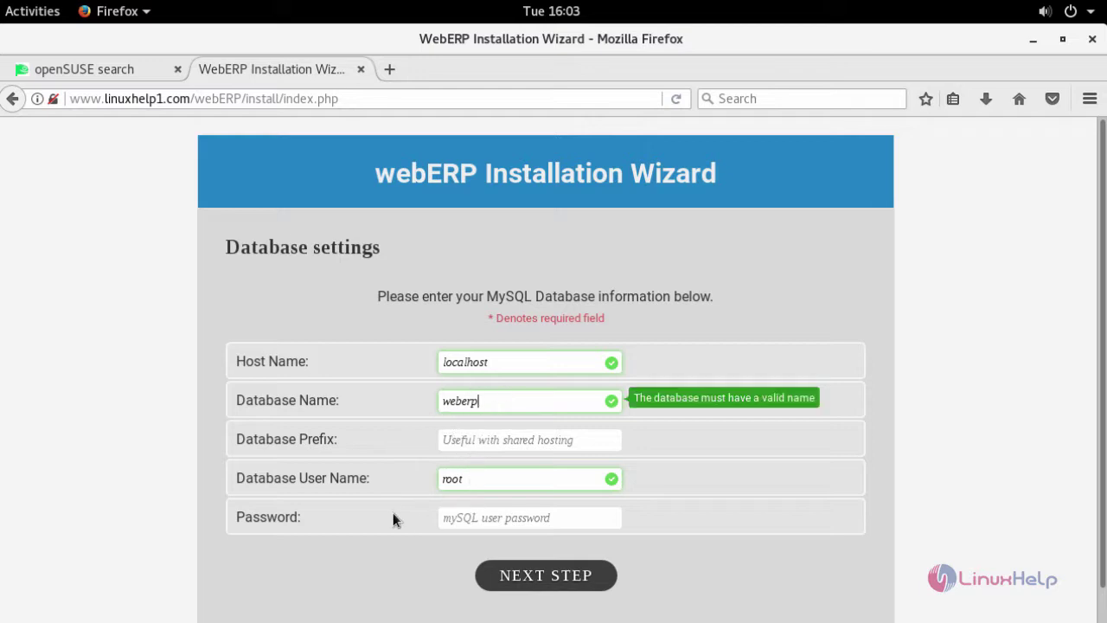
pyautogui.click(502, 519)
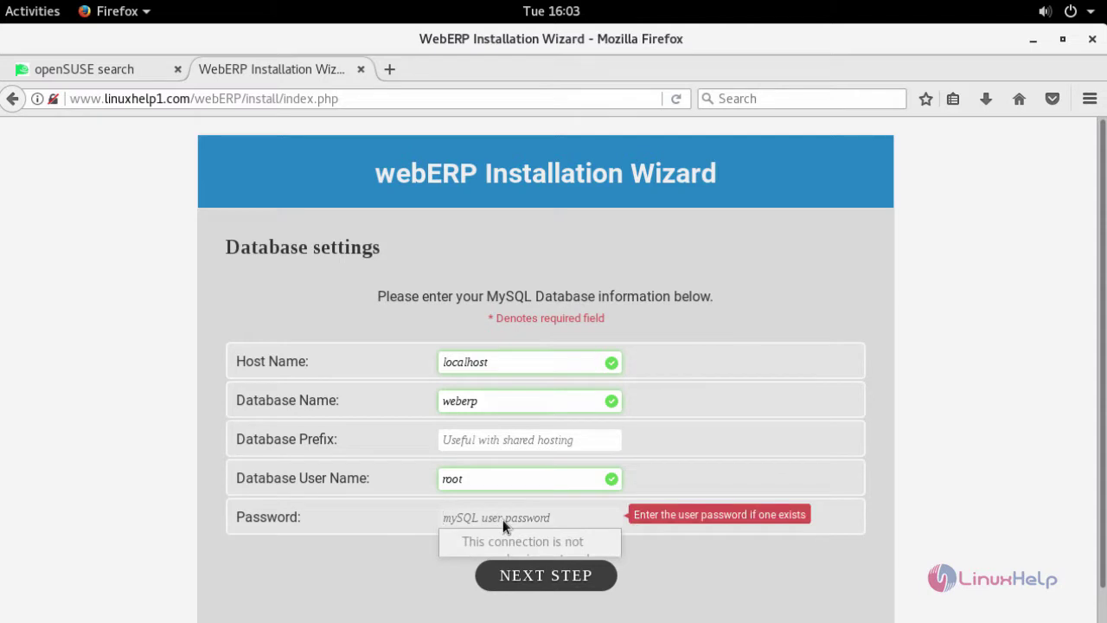
pyautogui.write('123')
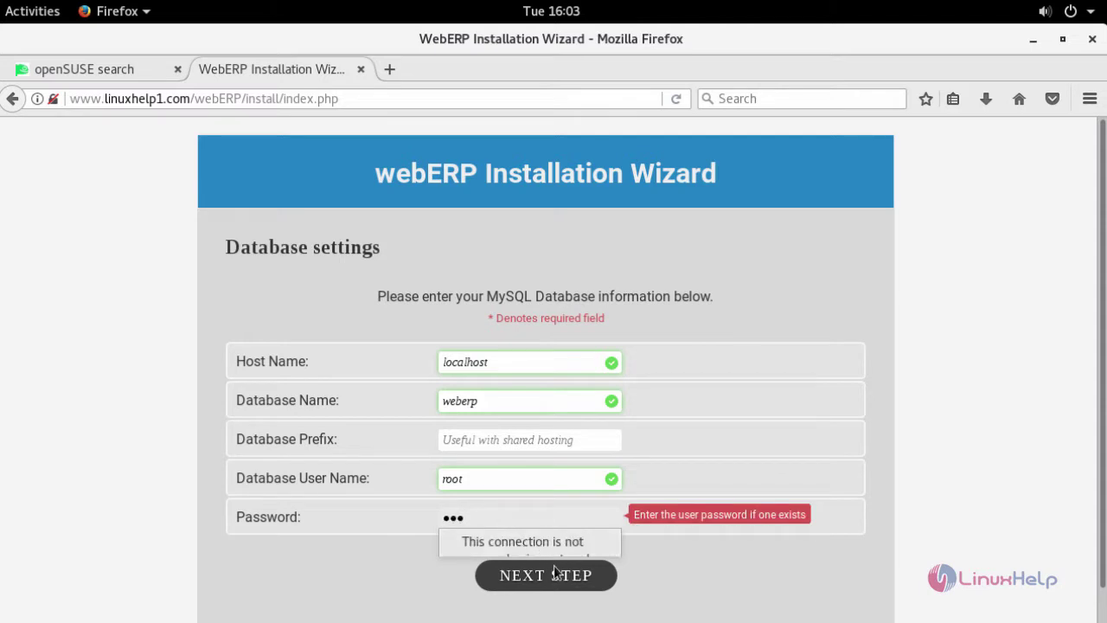
pyautogui.click(548, 575)
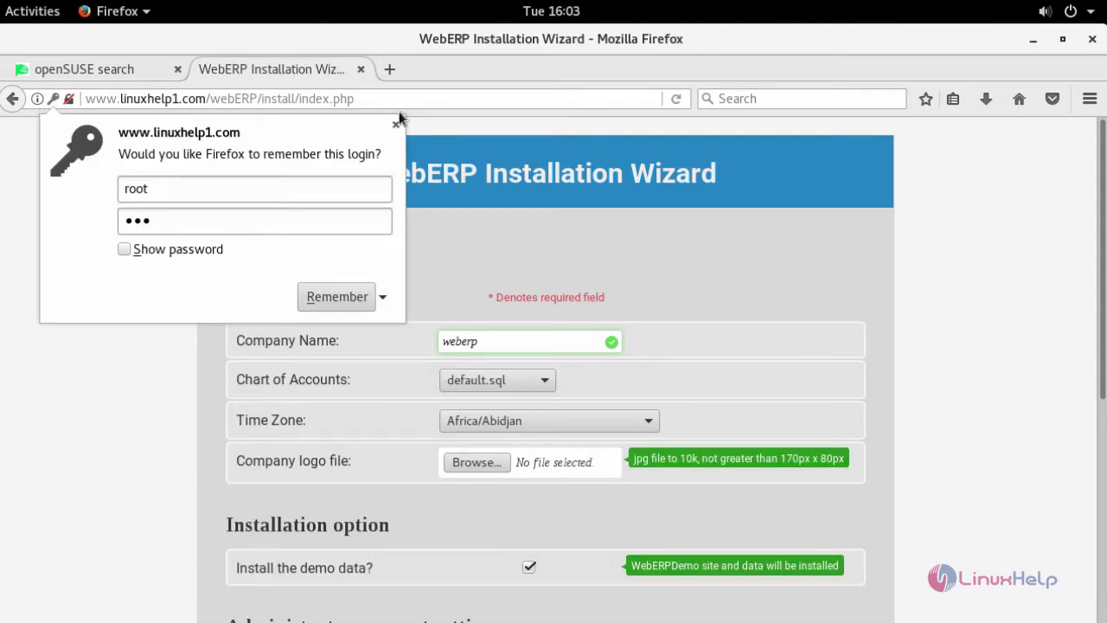
# Step: Dismiss the save-login prompt, name the company 'ABC ltd' and choose the Asia/Kolkata time zone
pyautogui.click(395, 125)
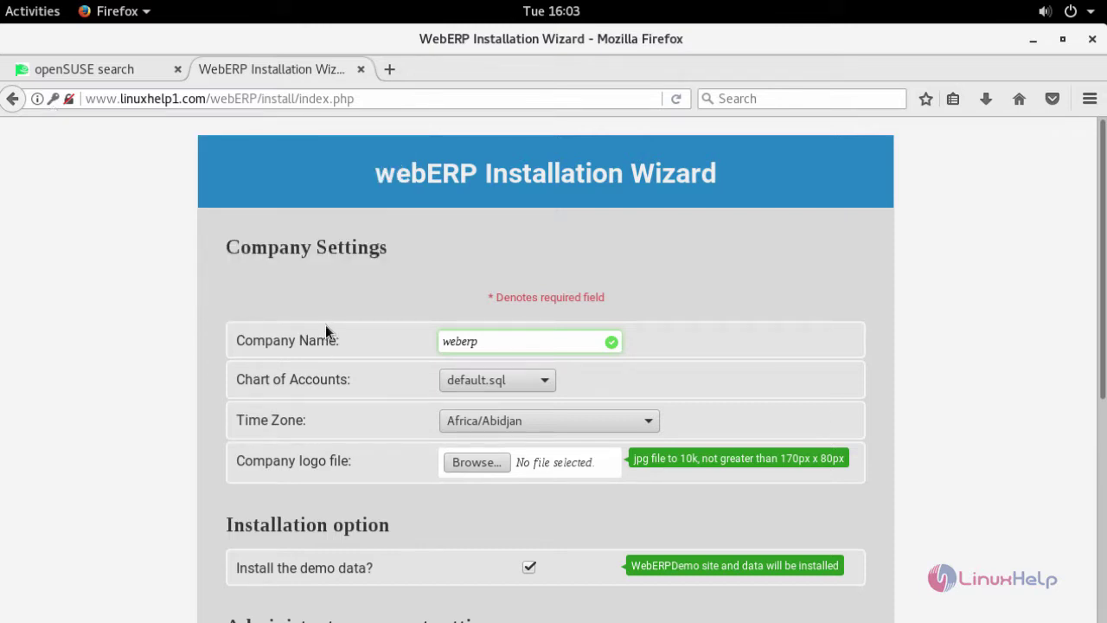
pyautogui.doubleClick(498, 341)
pyautogui.write('ABC lt')
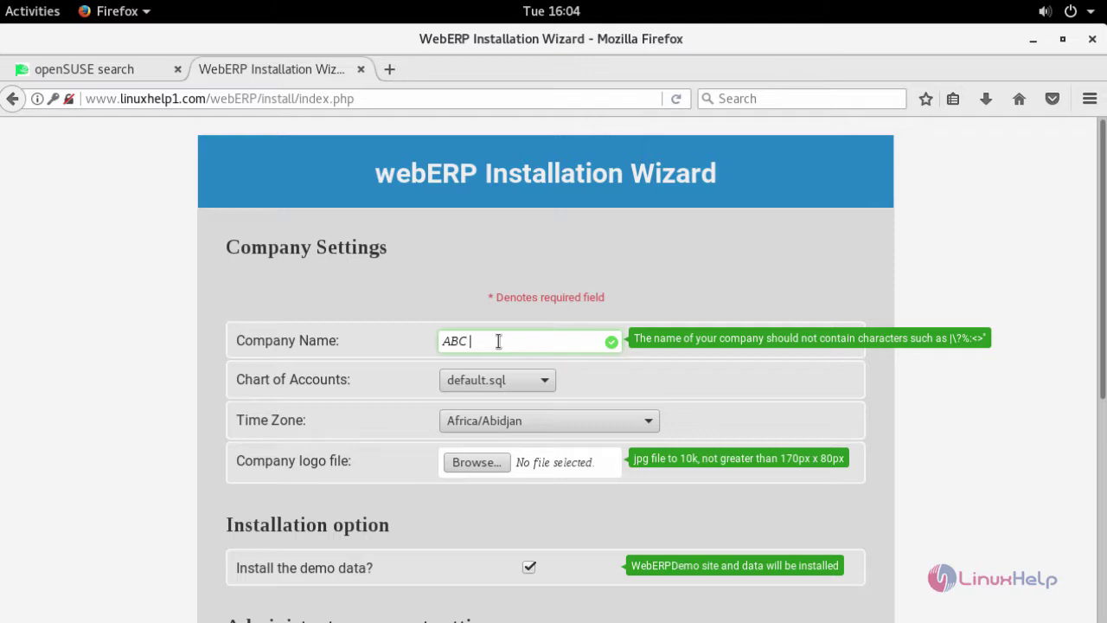
pyautogui.write('d')
pyautogui.scroll(-1, 505, 407)
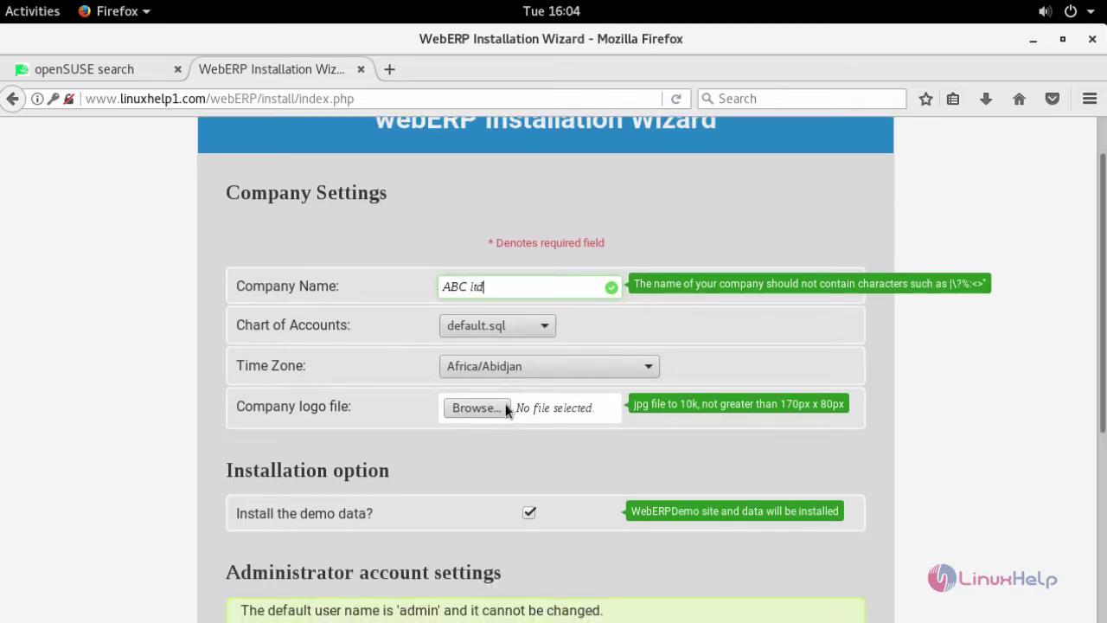
pyautogui.click(505, 368)
pyautogui.write('as')
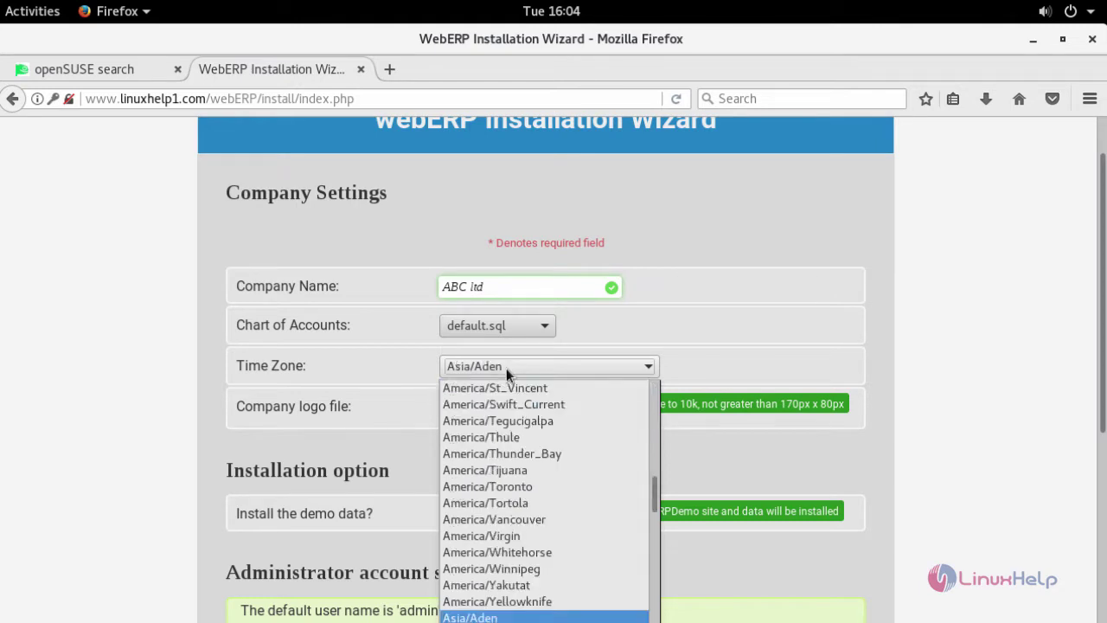
pyautogui.write('ia/kolkata')
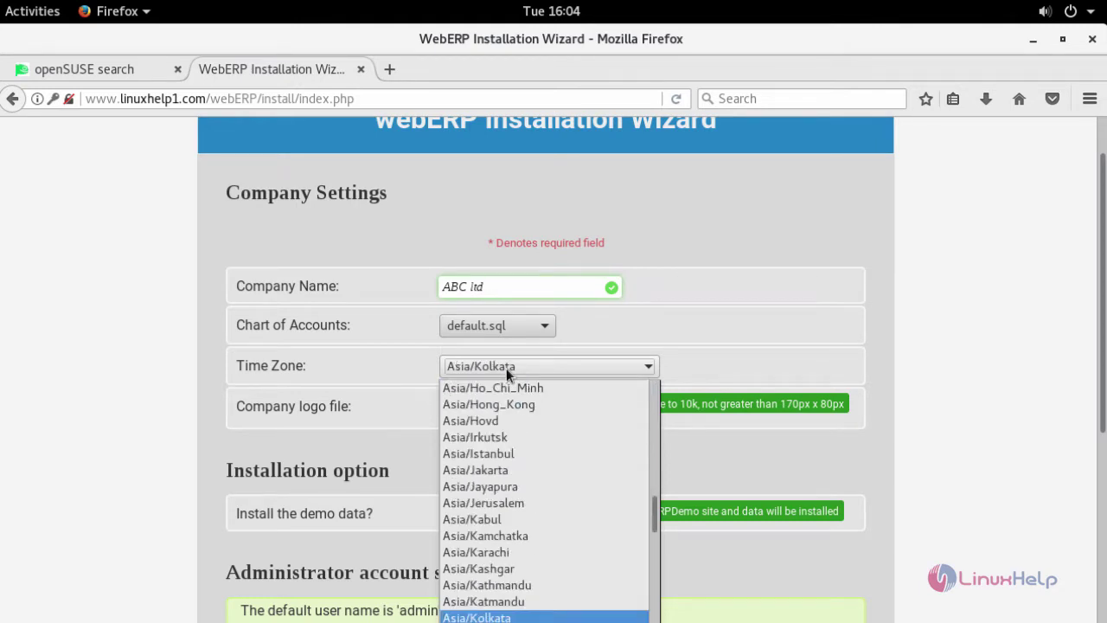
pyautogui.press('Return')
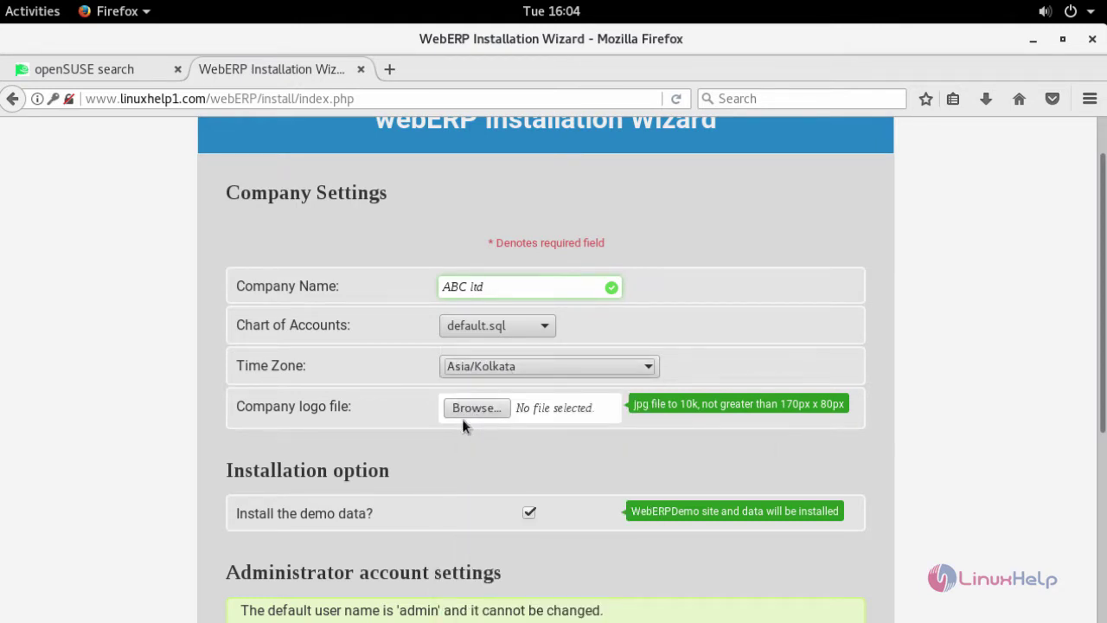
pyautogui.scroll(-2, 282, 412)
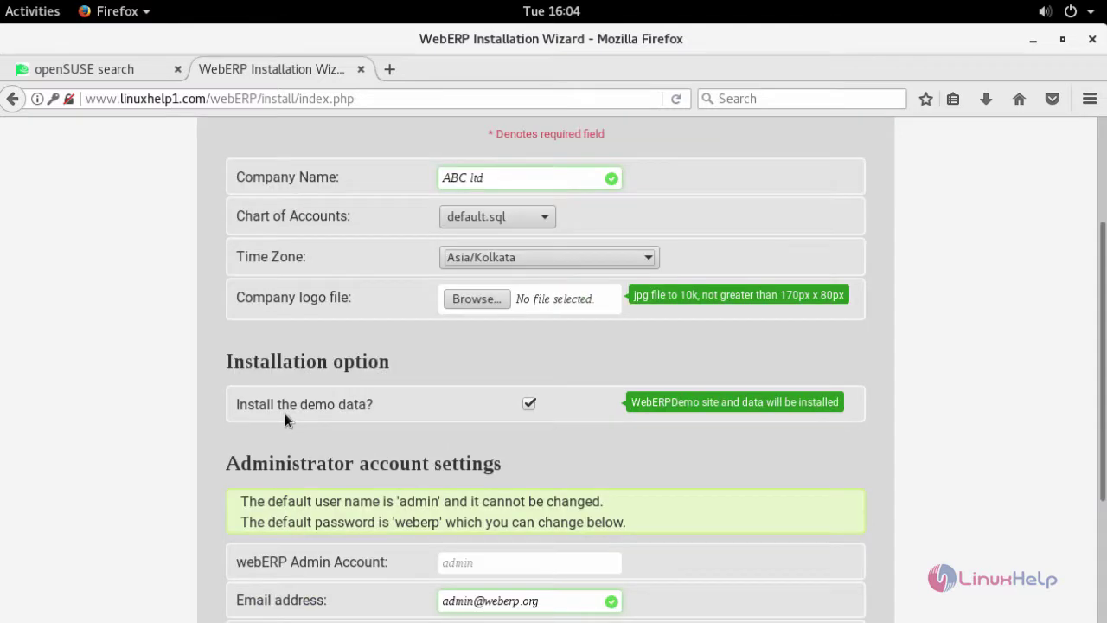
# Step: Replace the domain in the administrator's e-mail address
pyautogui.scroll(-2, 531, 397)
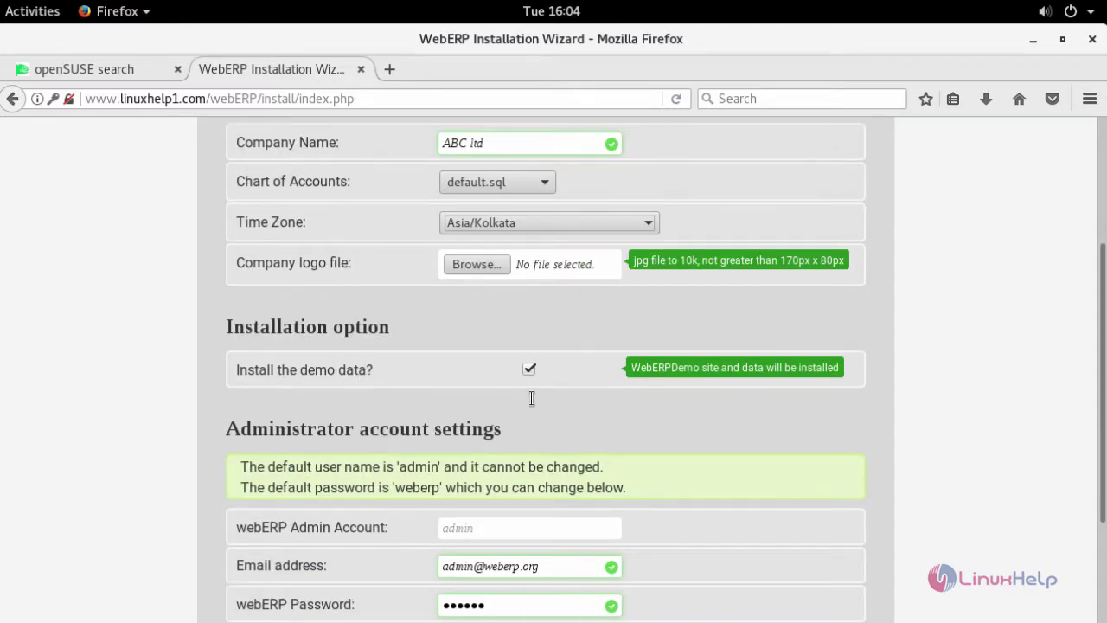
pyautogui.scroll(-2, 447, 433)
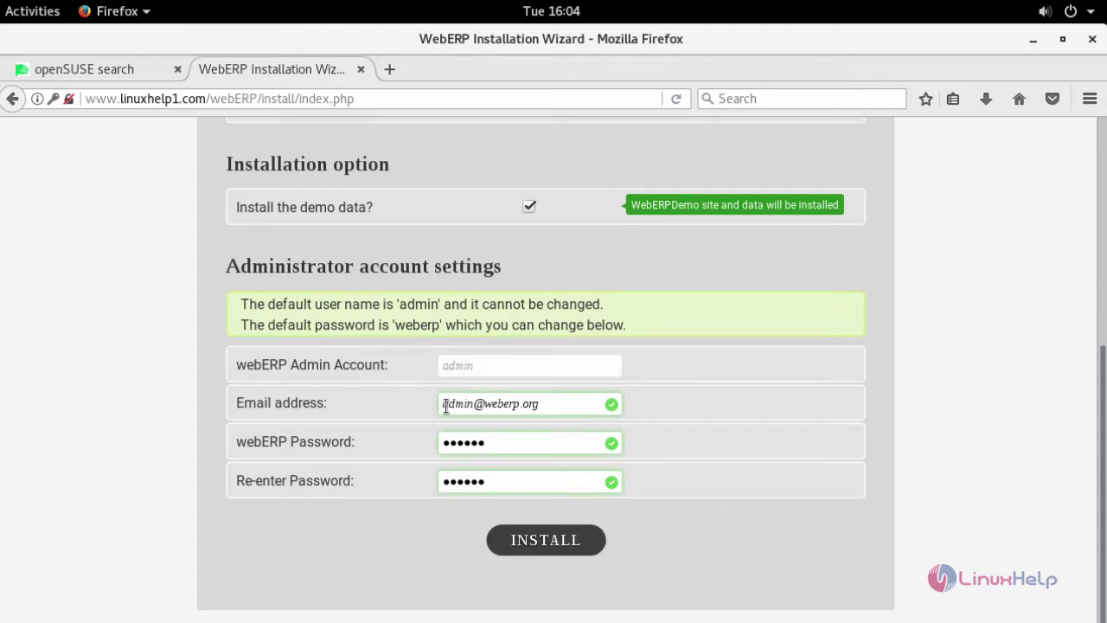
pyautogui.click(551, 408)
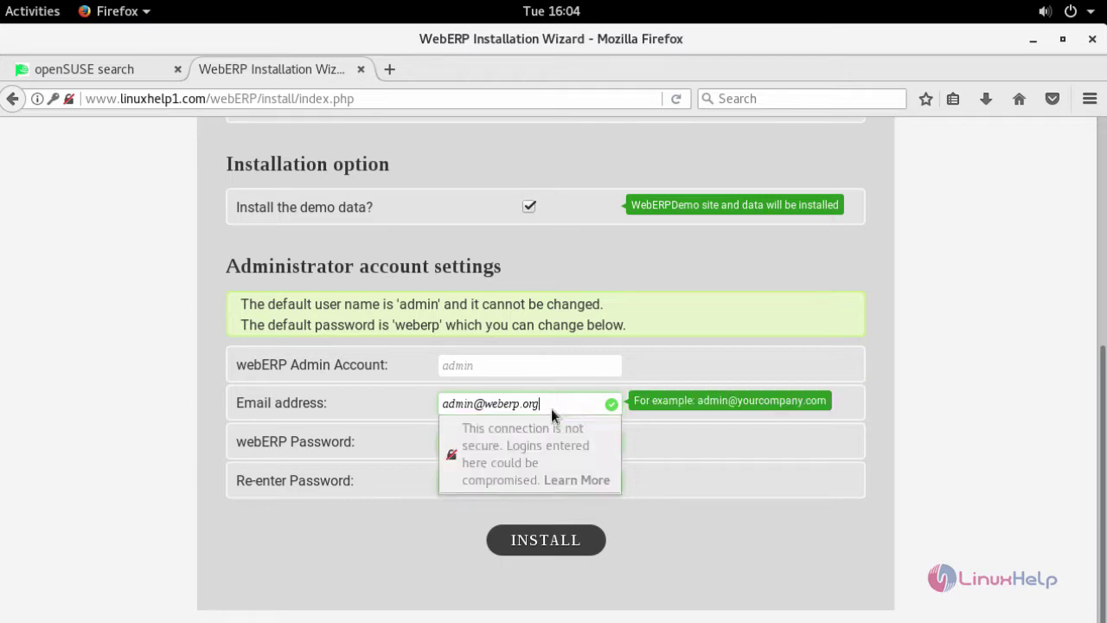
pyautogui.press('BackSpace')
pyautogui.press('BackSpace')
pyautogui.press('BackSpace')
pyautogui.press('BackSpace')
pyautogui.press('BackSpace')
pyautogui.press('BackSpace')
pyautogui.press('BackSpace')
pyautogui.press('BackSpace')
pyautogui.press('BackSpace')
pyautogui.press('BackSpace')
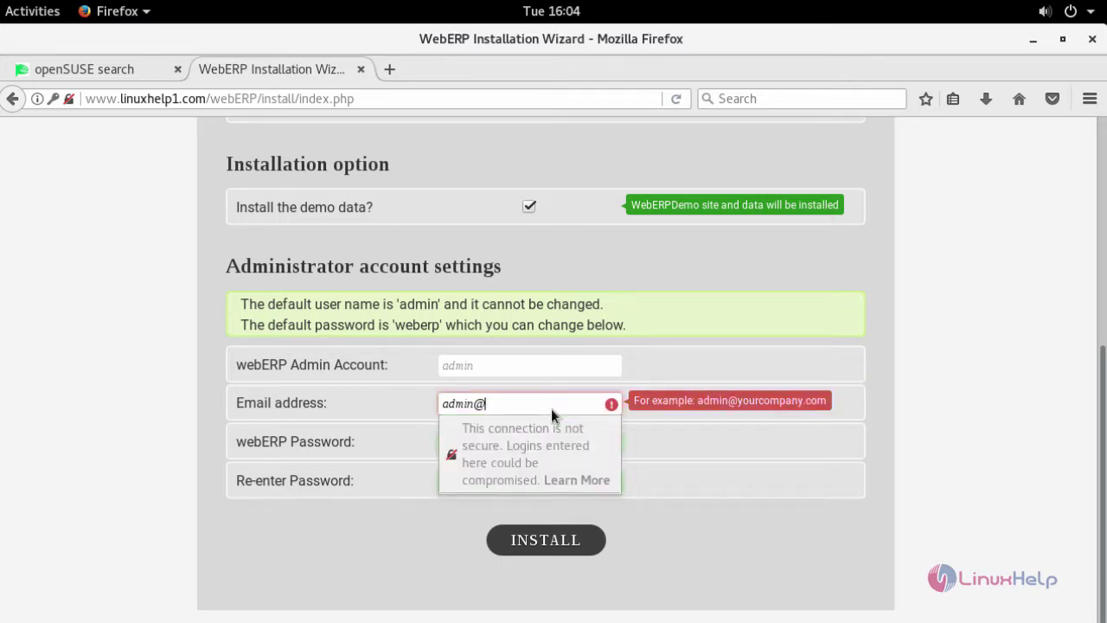
pyautogui.write('linuxhel')
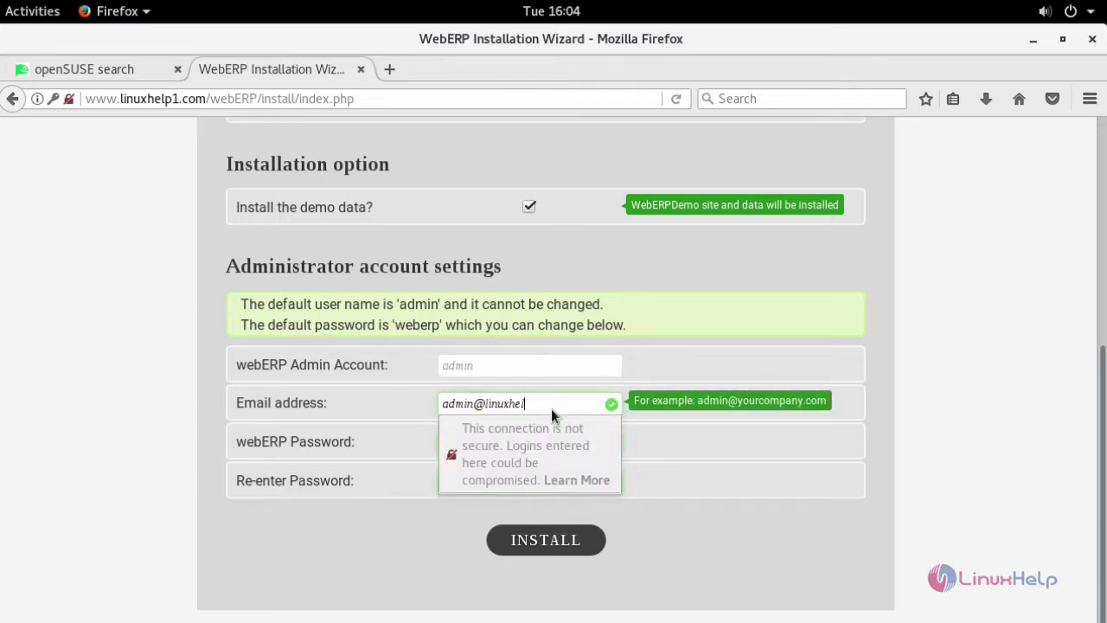
pyautogui.write('p.com')
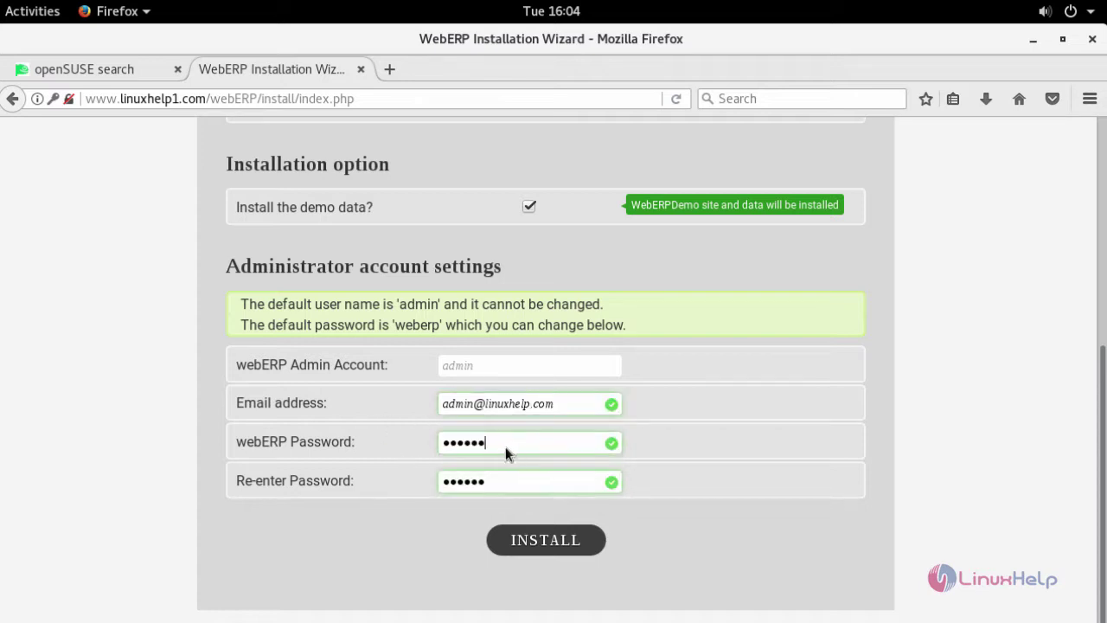
# Step: Enter a new admin password in both password fields and start the installation
pyautogui.click(506, 448)
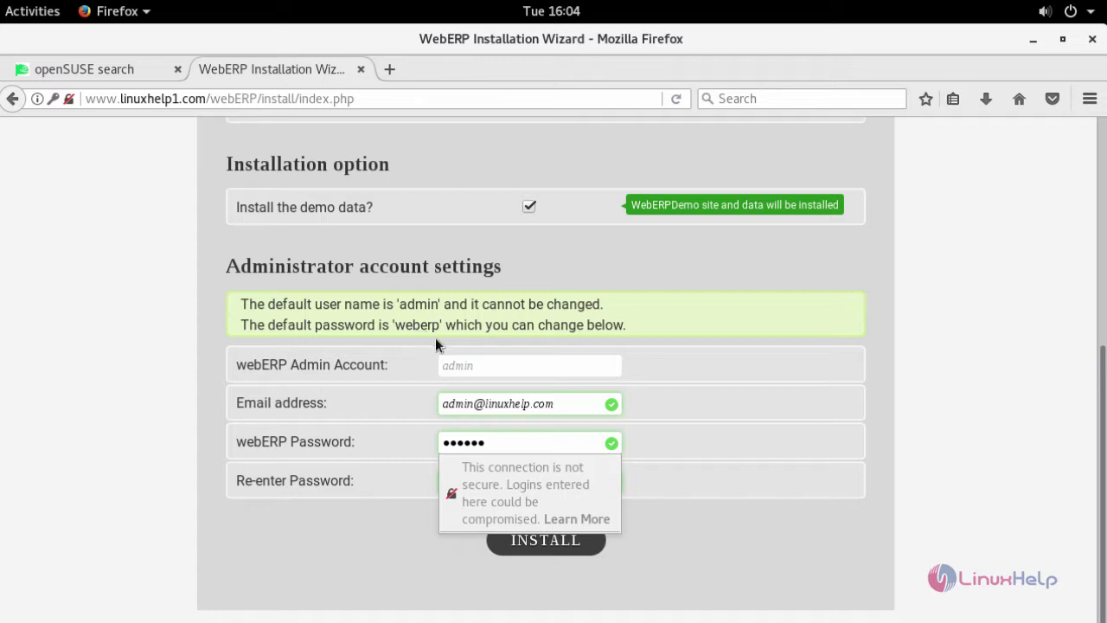
pyautogui.click(497, 441)
pyautogui.press('BackSpace')
pyautogui.press('BackSpace')
pyautogui.press('BackSpace')
pyautogui.press('BackSpace')
pyautogui.press('BackSpace')
pyautogui.press('BackSpace')
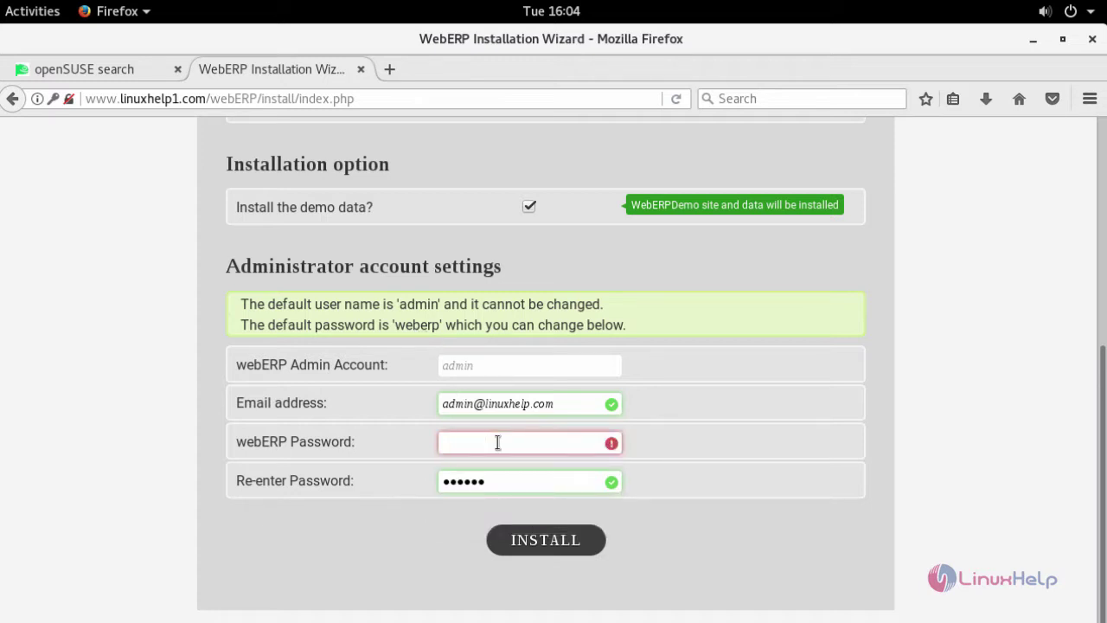
pyautogui.write('a')
pyautogui.press('BackSpace')
pyautogui.write('ad')
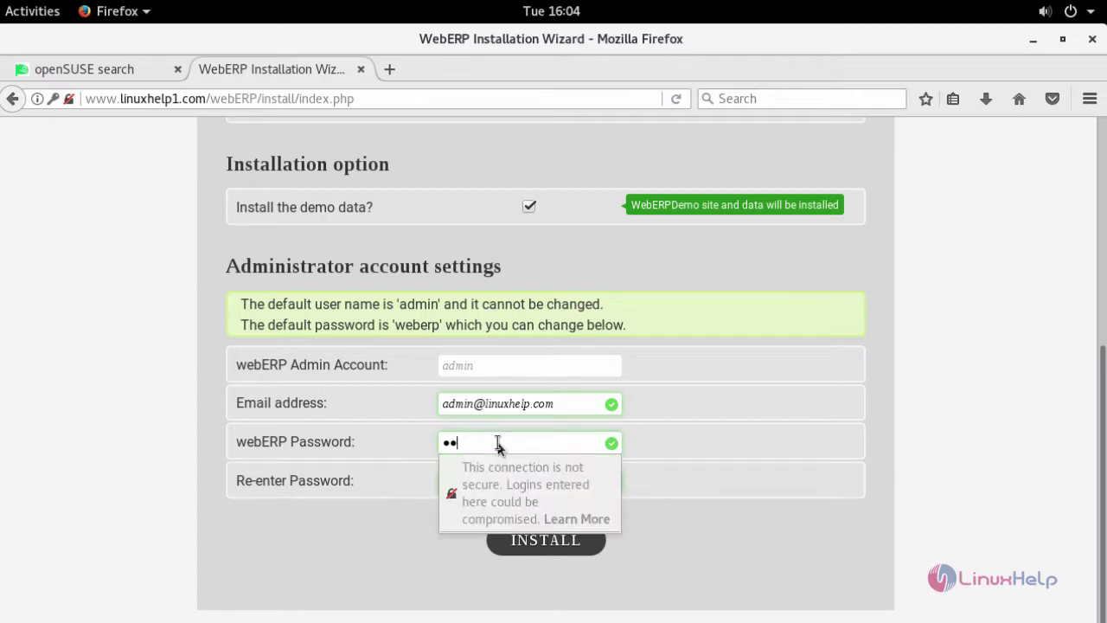
pyautogui.write('min123456')
pyautogui.press('Tab')
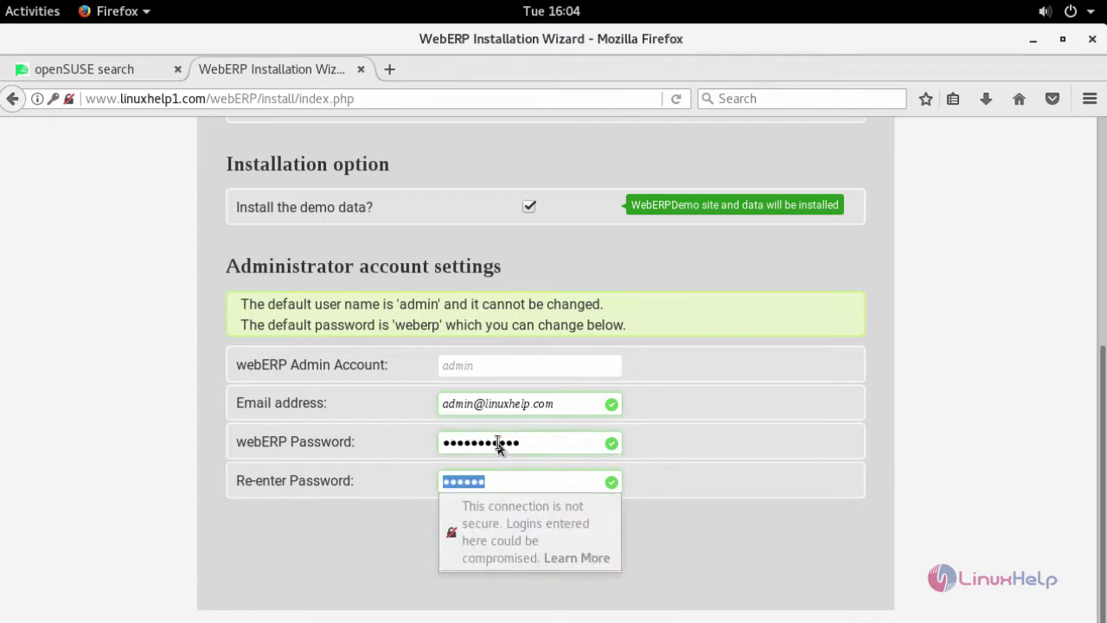
pyautogui.write('admin123456')
pyautogui.click(549, 532)
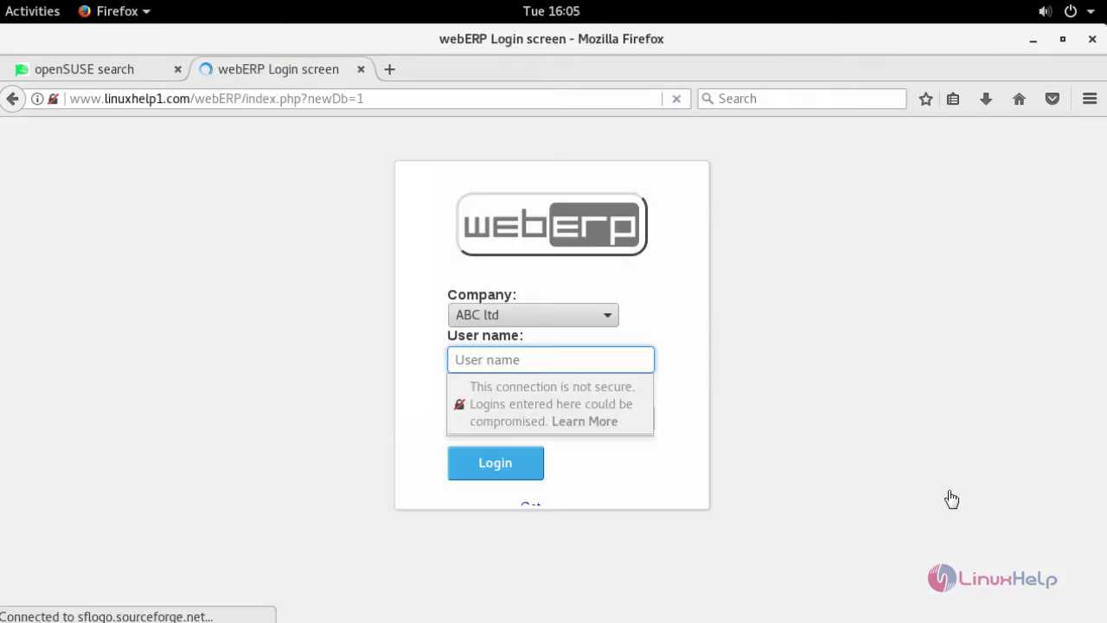
# Step: Log in to webERP with the admin user name and its password
pyautogui.click(548, 358)
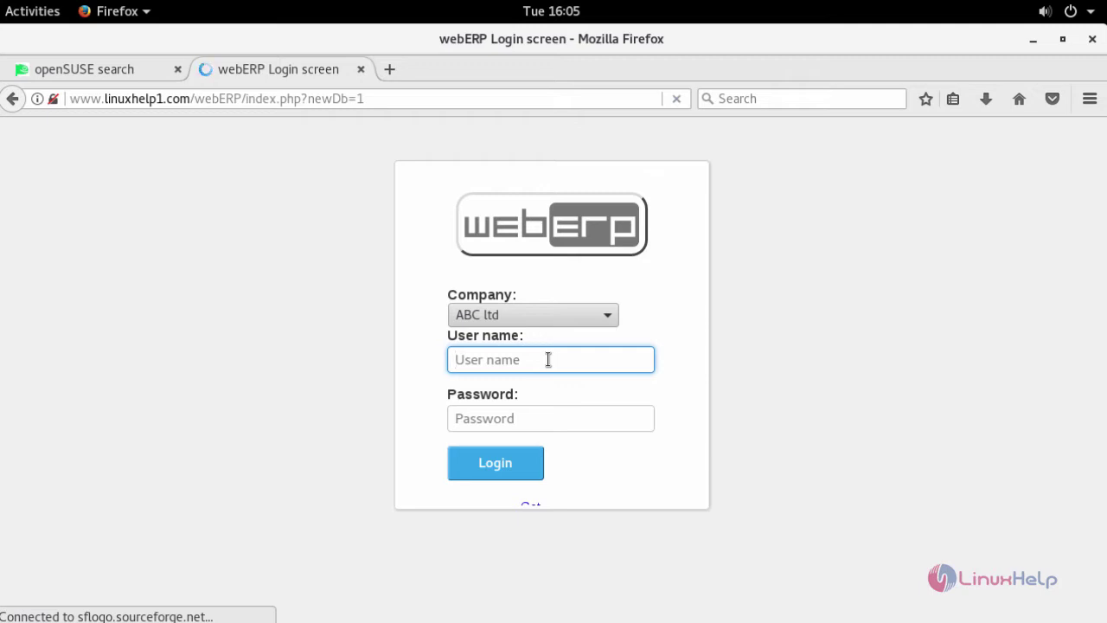
pyautogui.write('admin')
pyautogui.press('Tab')
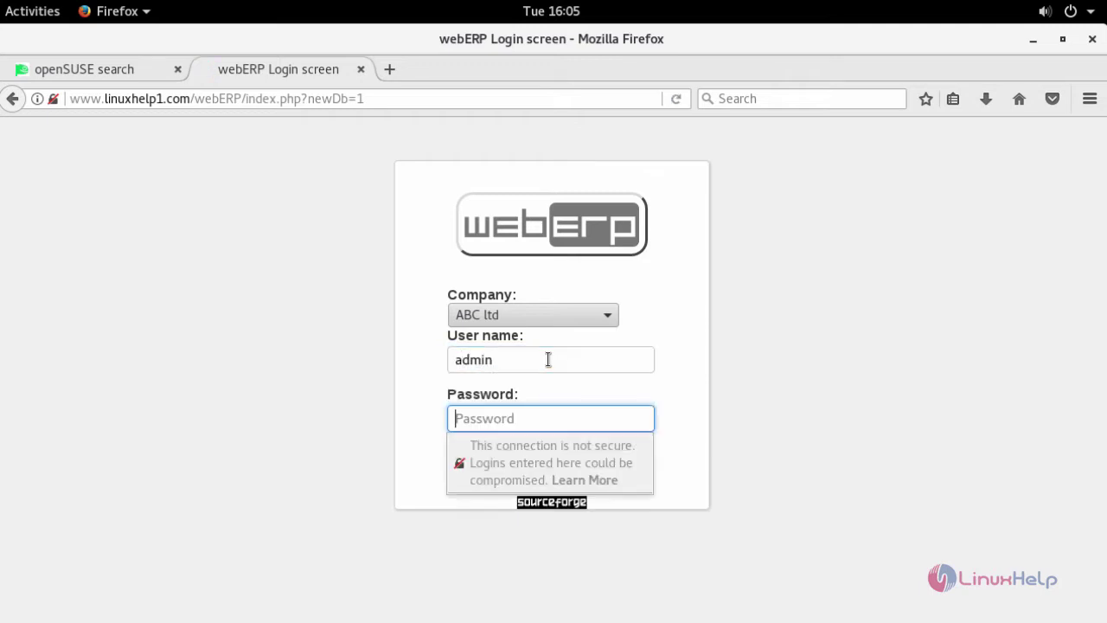
pyautogui.write('weberp@1234')
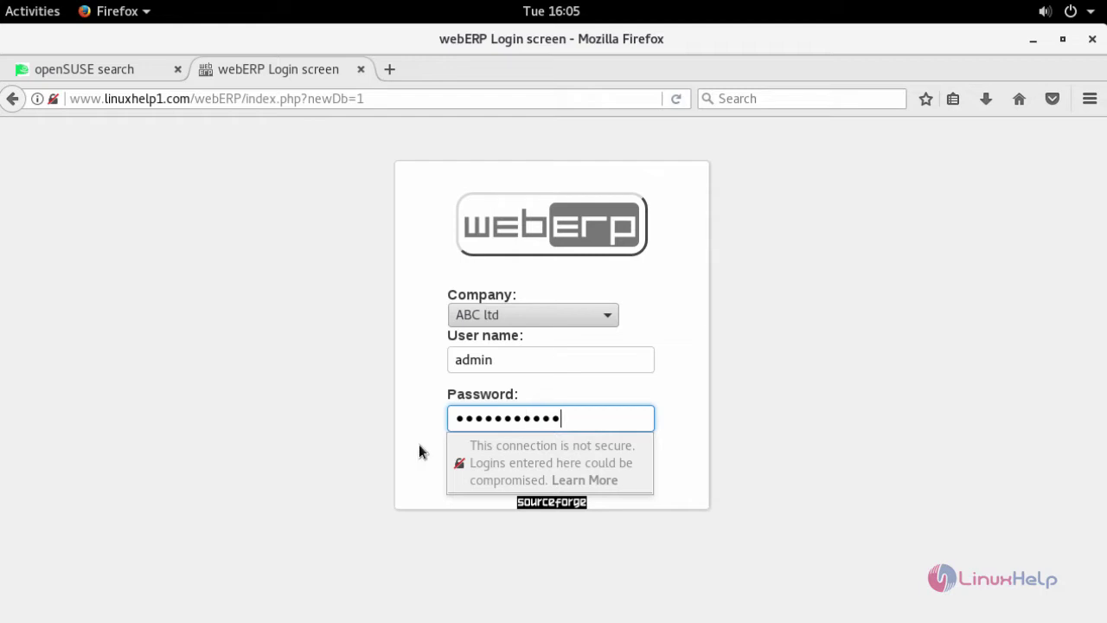
pyautogui.click(481, 468)
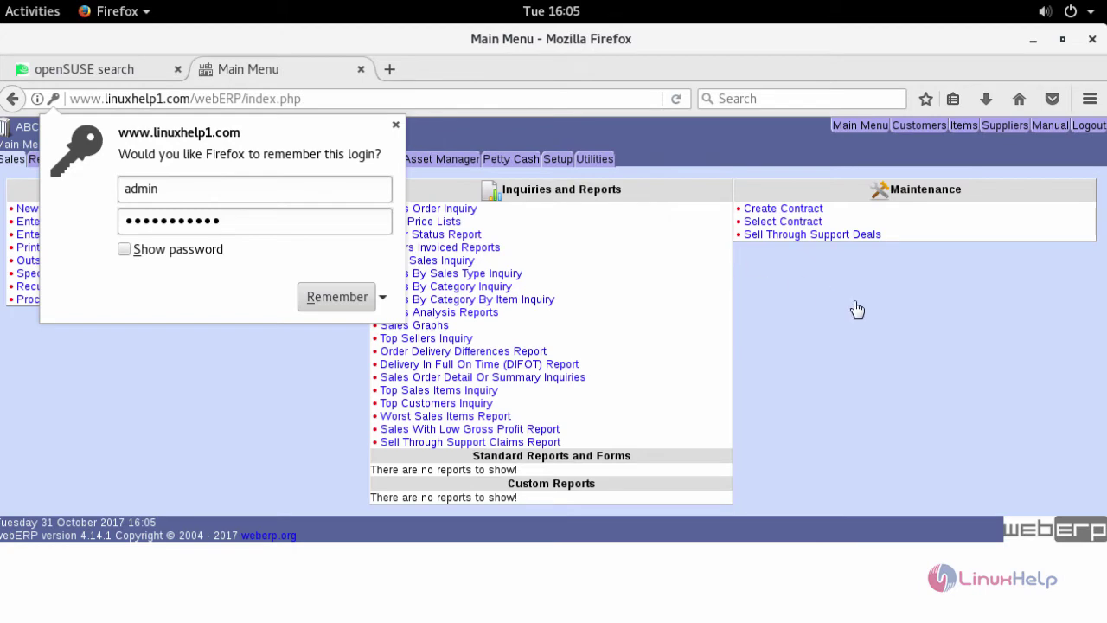
# Step: Dismiss the remember-login popup and browse Receivables, Purchases, Payables, Inventory, Manufacturing and General Ledger, ending on Manufacturing
pyautogui.click(395, 124)
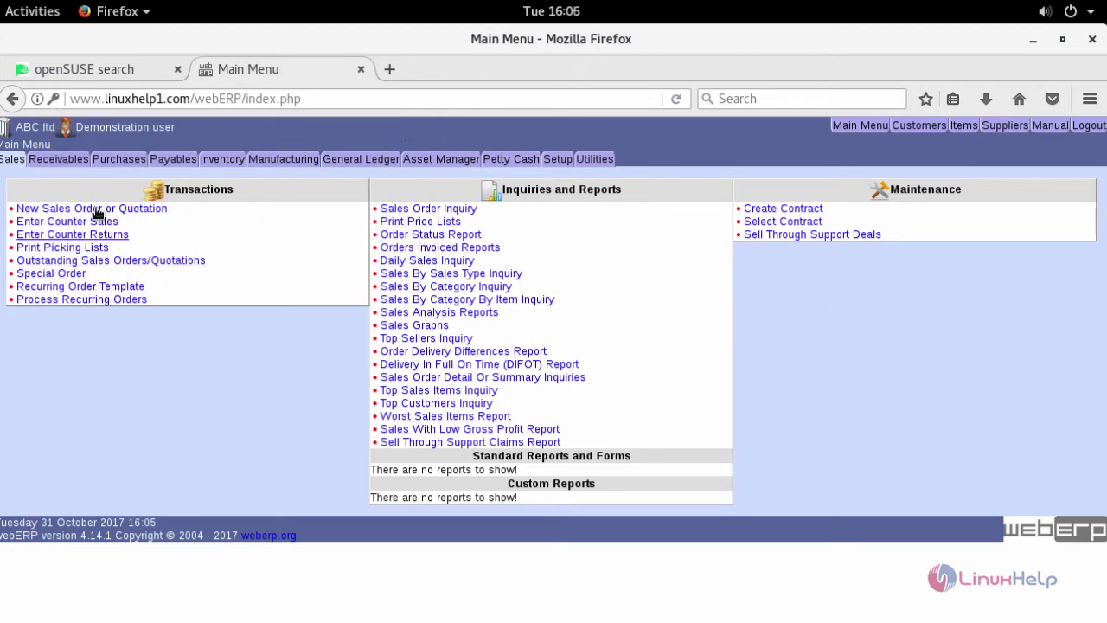
pyautogui.click(59, 159)
pyautogui.click(128, 164)
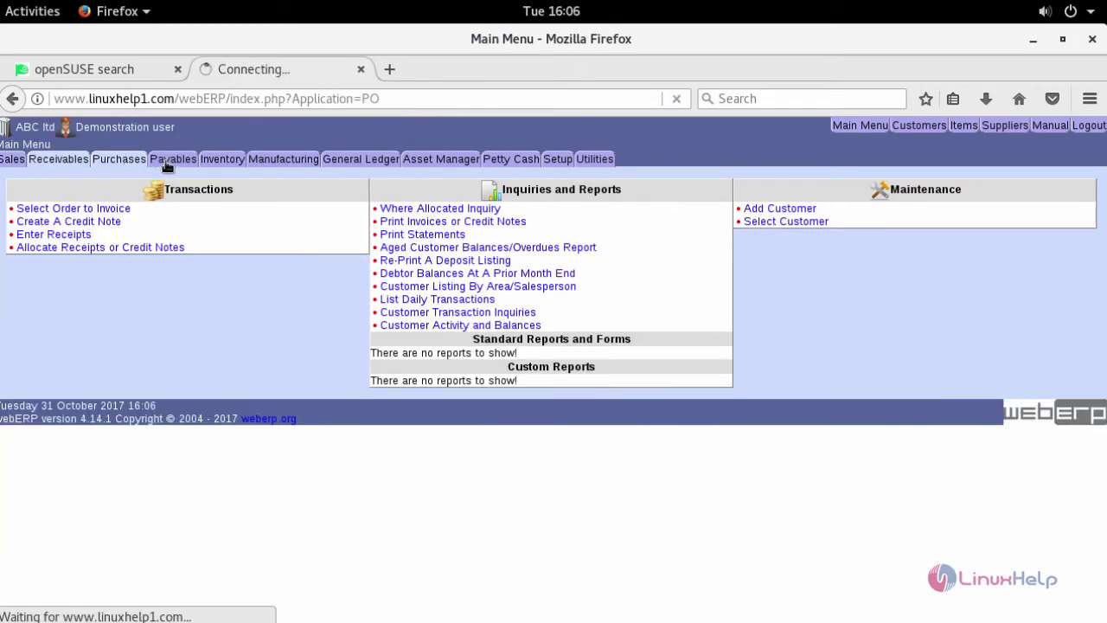
pyautogui.click(173, 162)
pyautogui.click(241, 166)
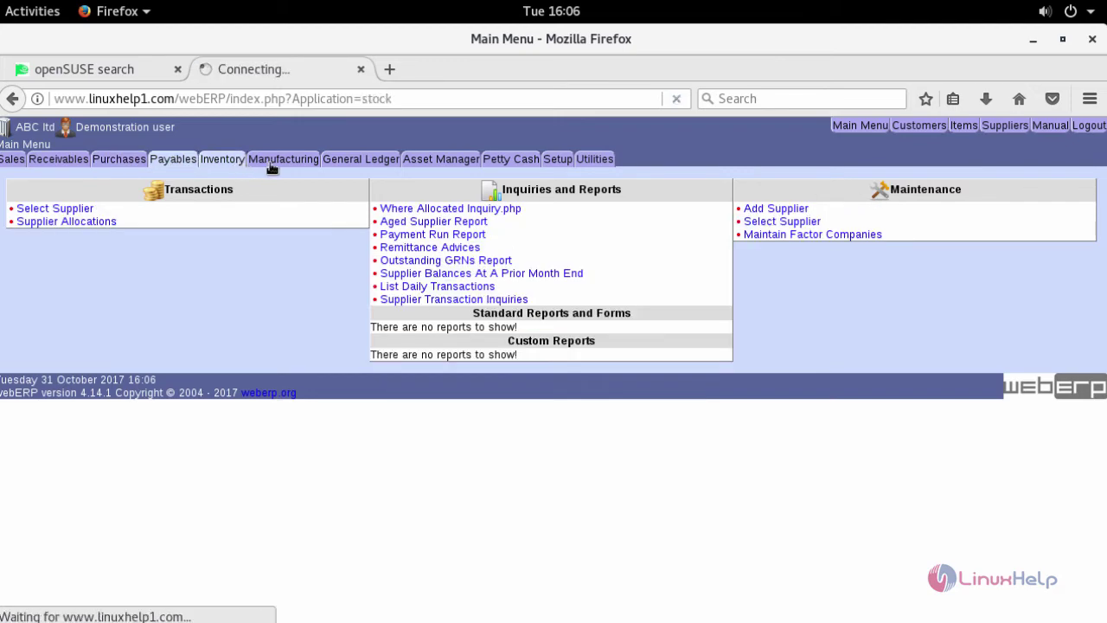
pyautogui.click(278, 165)
pyautogui.click(362, 167)
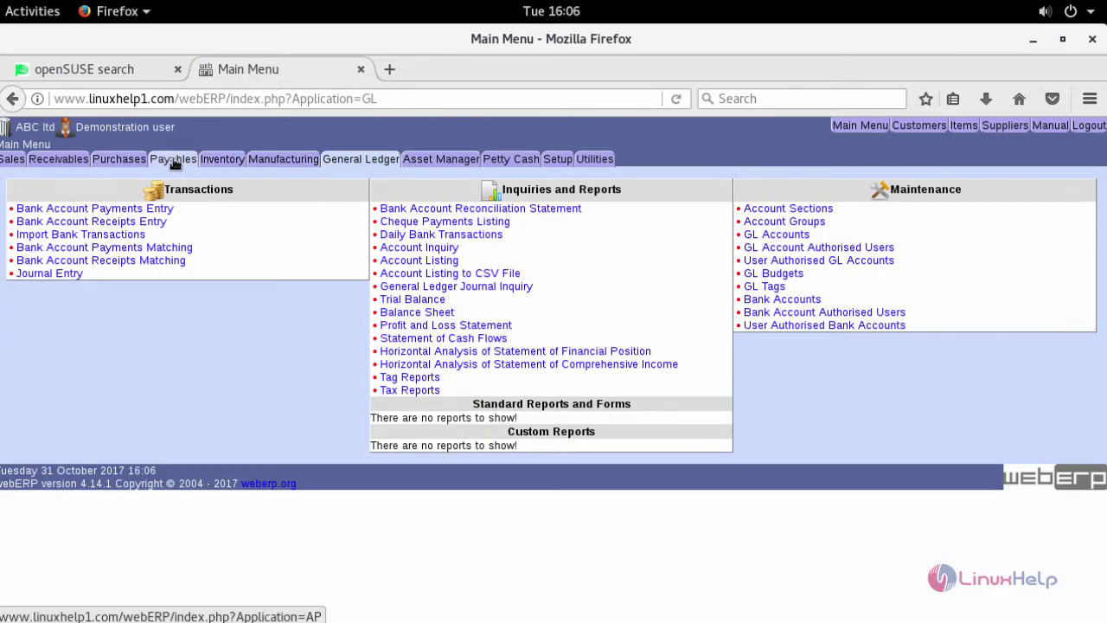
pyautogui.click(173, 162)
pyautogui.click(222, 160)
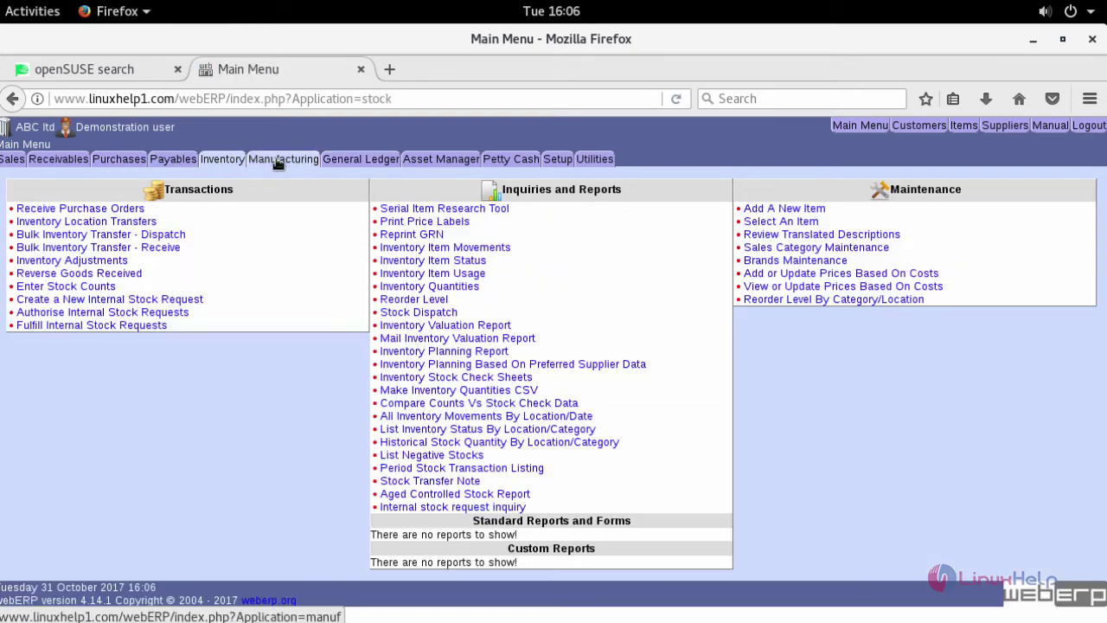
pyautogui.click(279, 161)
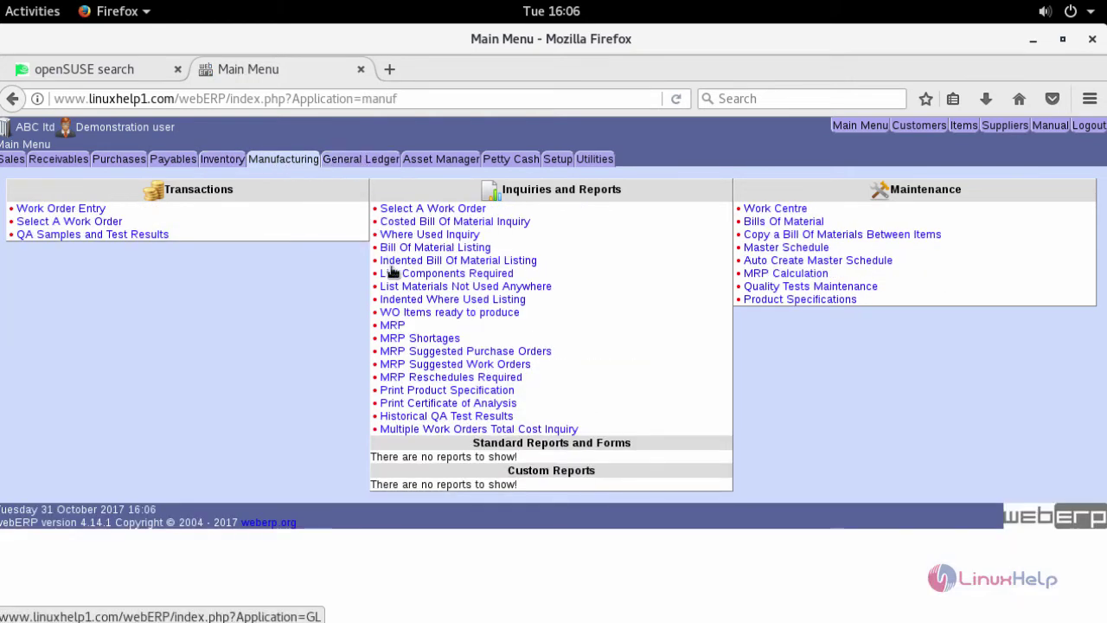